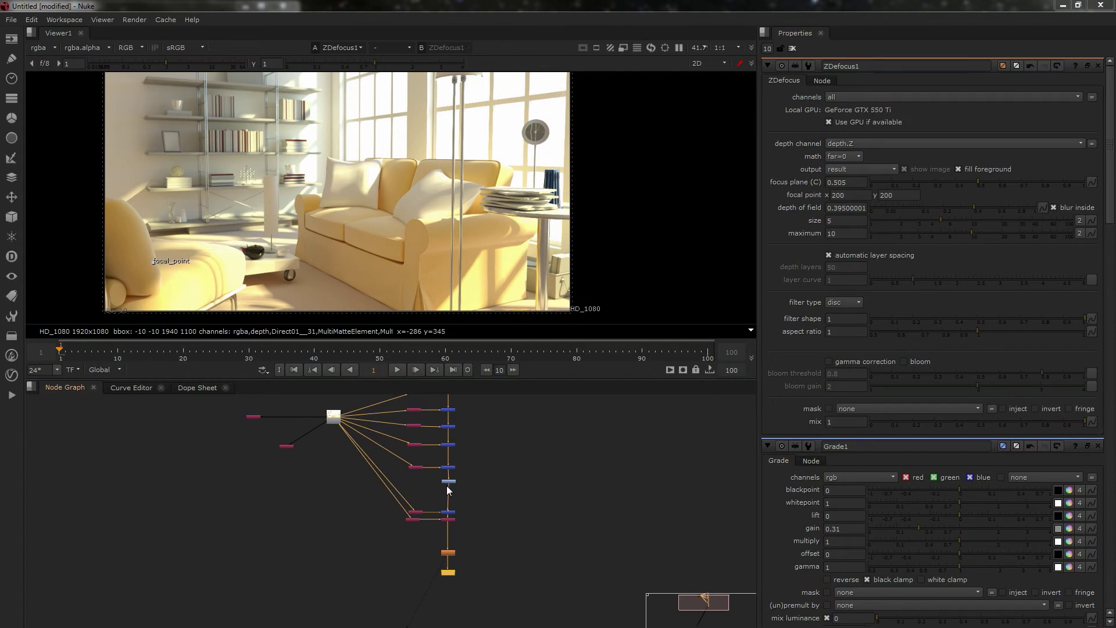
- Compare the rendered image in the frame buffer with the Exposure correction switched on and off
mouse_move(532, 448)
middle_mouse_down()
mouse_move(529, 520)
mouse_move(519, 462)
middle_mouse_up()
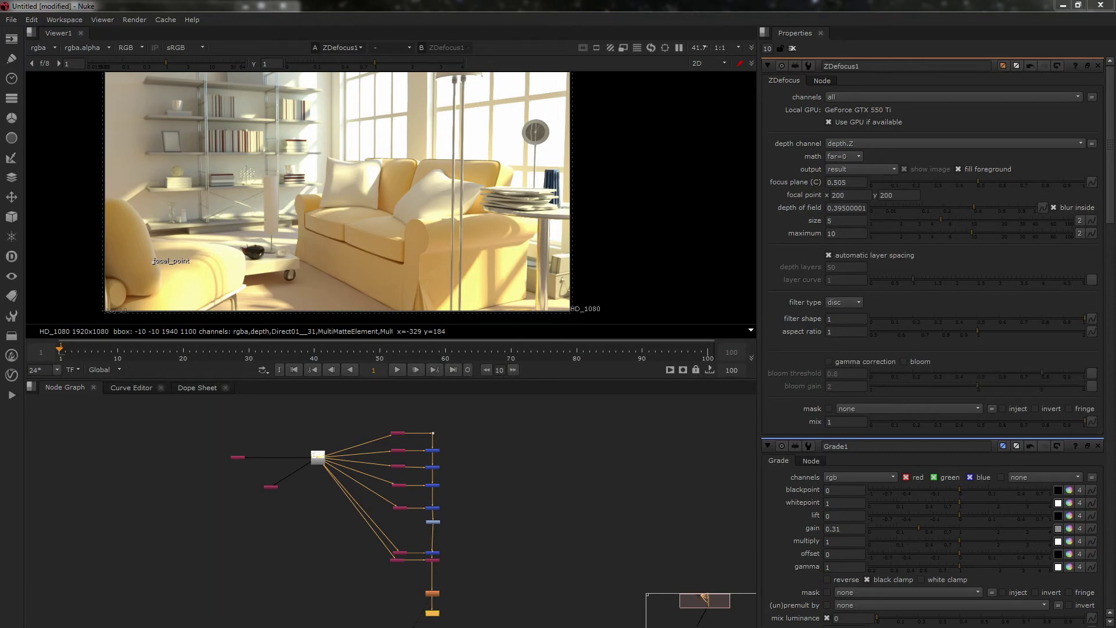
left_click(417, 205)
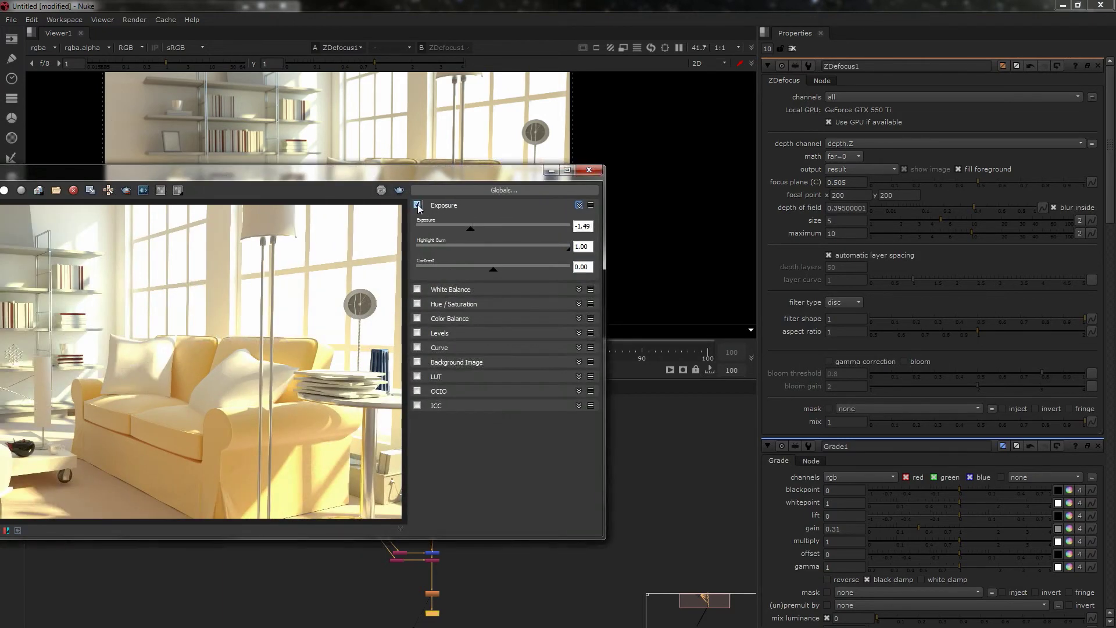
left_click(418, 205)
left_click(418, 205)
left_click(418, 206)
left_click(417, 205)
left_click(418, 205)
left_click(418, 205)
left_click(417, 205)
left_click(418, 205)
left_click_drag(389, 176, 0, 176)
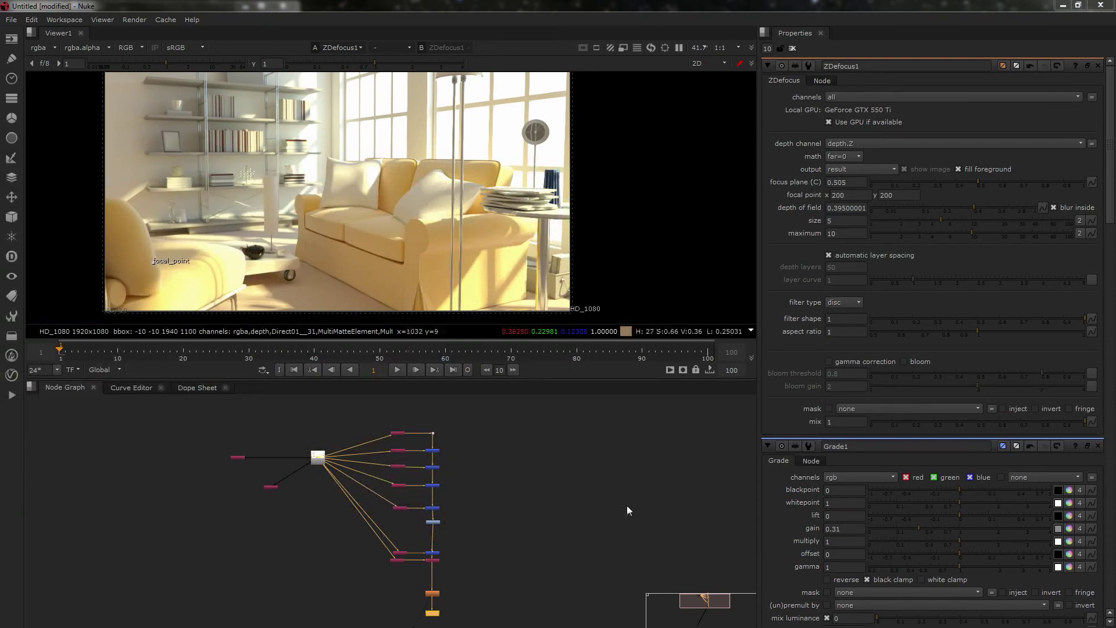
- Disable and re-enable the Grade1 node to compare the composite with and without it
left_click(542, 500)
scroll(511, 512, "up", 1)
middle_click_drag(511, 512, 514, 387)
scroll(465, 459, "up", 3)
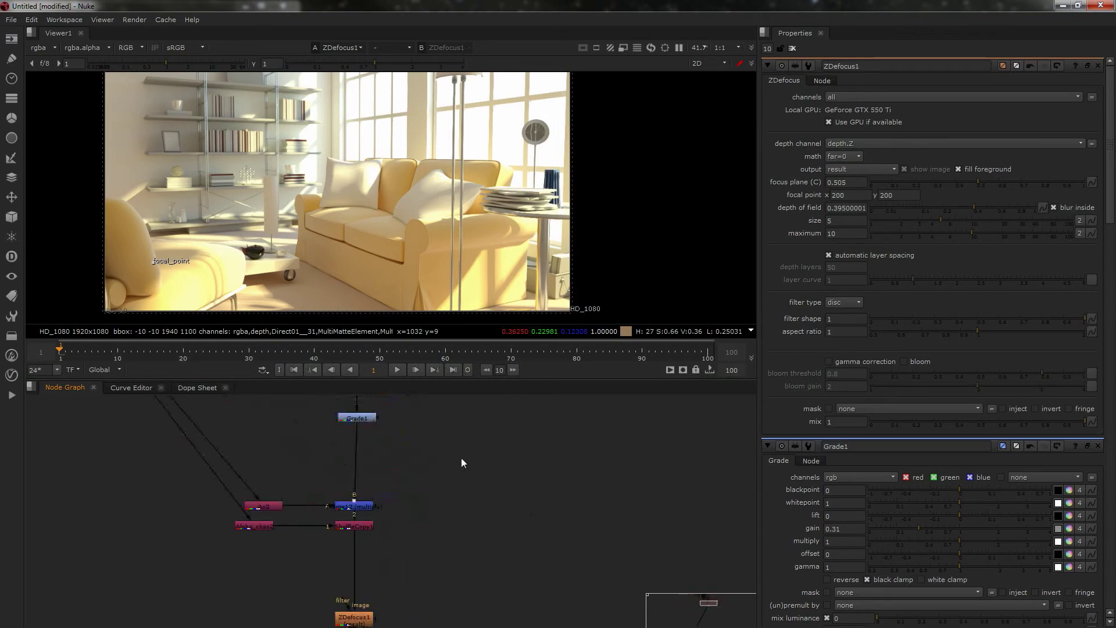
double_click(409, 528)
key("d")
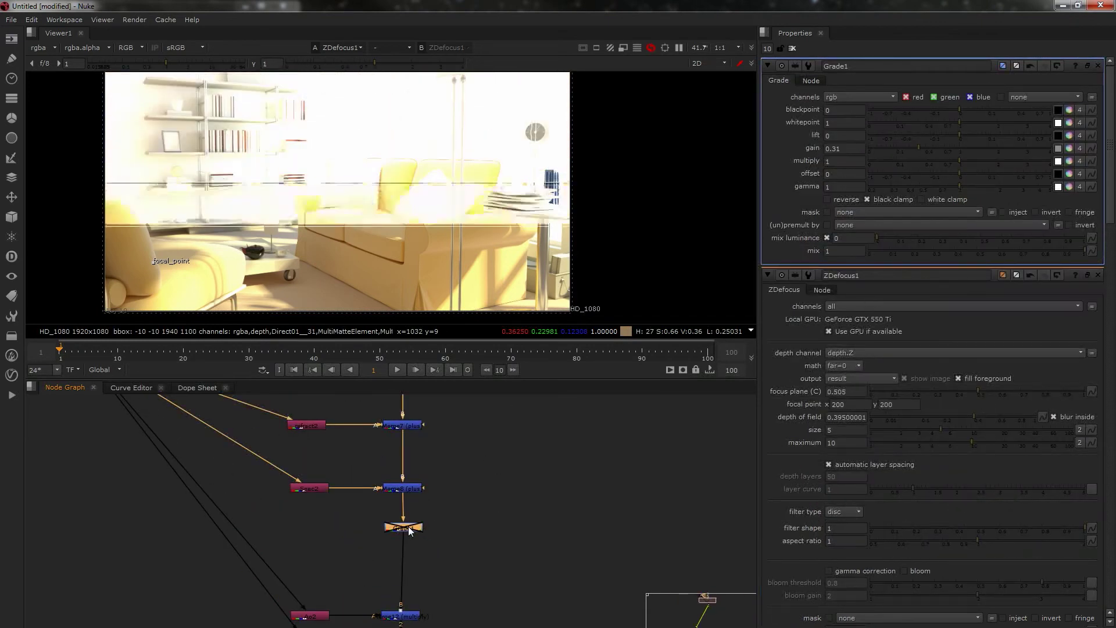
key("d")
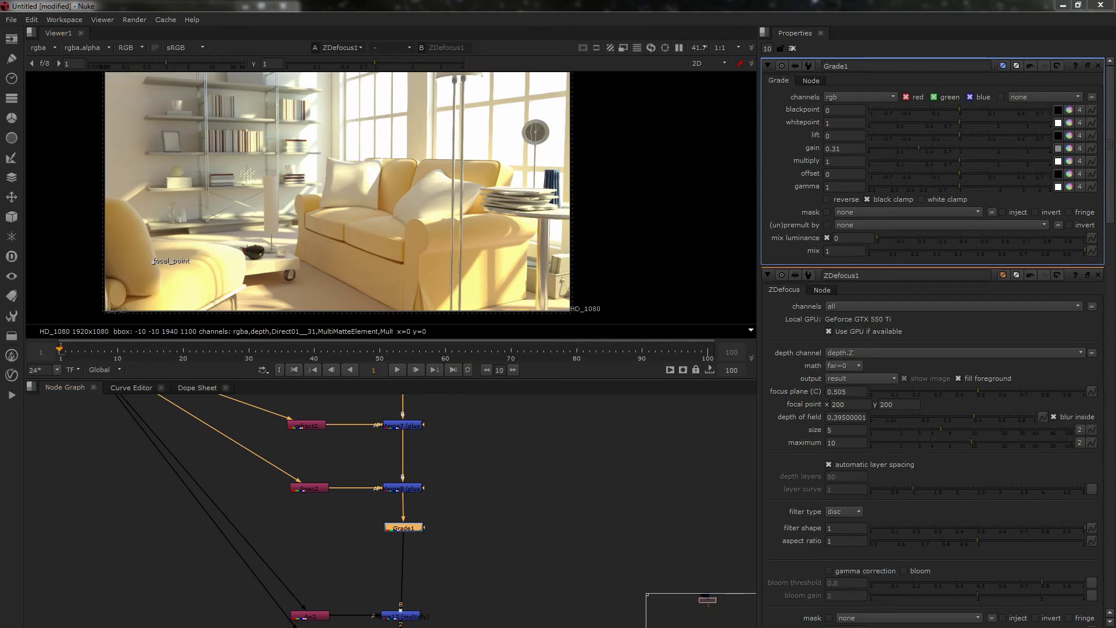
left_click(595, 498)
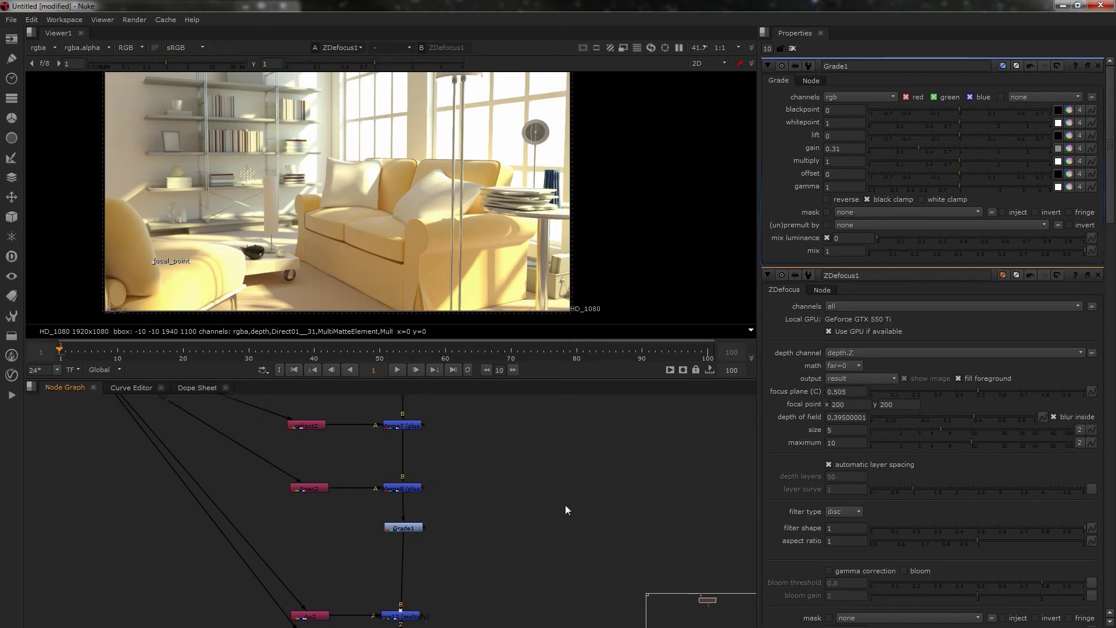
- Move the Ao2 and Alpha_chan2 rows with their connected nodes up below Grade1 and space the two rows apart
scroll(538, 498, "down", 5)
middle_click_drag(537, 458, 606, 481)
key("space")
scroll(512, 326, "up", 4)
mouse_move(699, 483)
left_mouse_down()
mouse_move(538, 522)
mouse_move(498, 436)
left_mouse_up()
left_click_drag(648, 510, 653, 442)
left_click_drag(640, 548, 644, 510)
left_click_drag(515, 542, 517, 504)
left_click(781, 449)
middle_click_drag(684, 250, 667, 321)
scroll(667, 320, "up", 1)
scroll(461, 207, "down", 1)
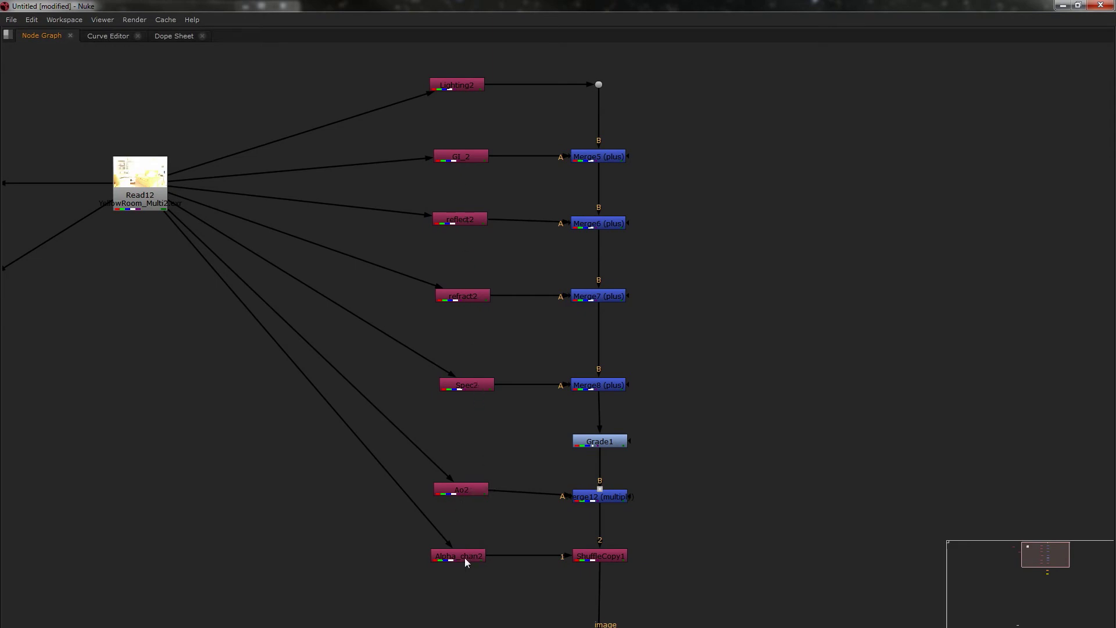
- Examine the enlarged node tree from Read12 and its pass shuffles to ZDefocus1, and restore the normal layout
middle_click_drag(364, 563, 507, 540)
left_click_drag(723, 516, 472, 560)
left_click(482, 533)
scroll(353, 495, "down", 3)
middle_click_drag(353, 495, 483, 494)
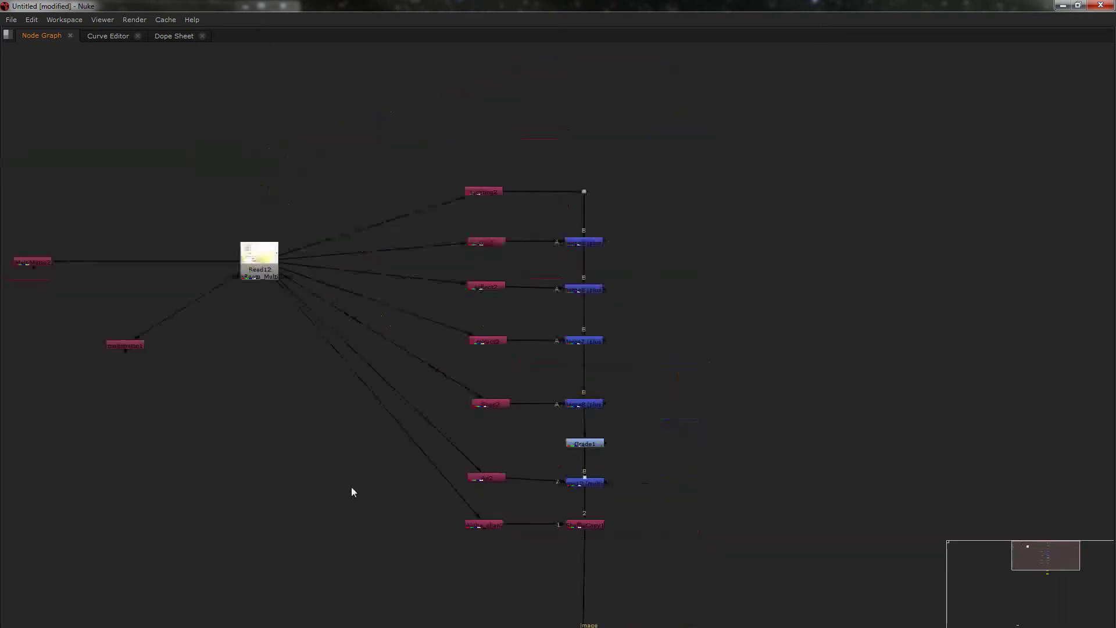
scroll(299, 378, "up", 4)
scroll(299, 378, "down", 5)
middle_click_drag(586, 455, 471, 366)
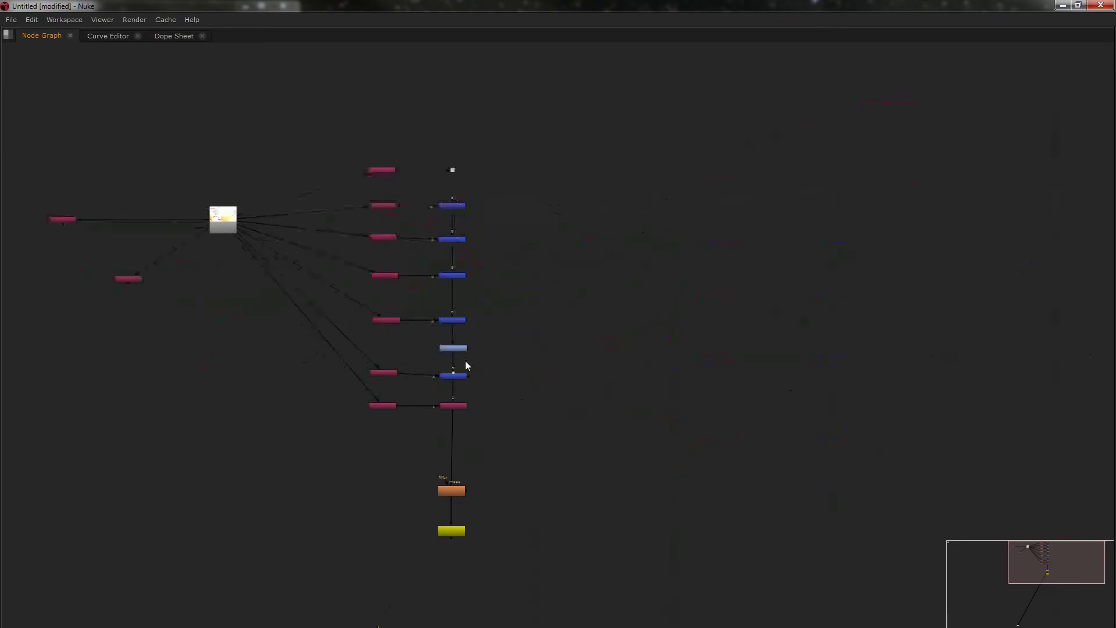
scroll(485, 484, "up", 3)
middle_click_drag(515, 408, 601, 486)
scroll(600, 486, "down", 1)
middle_click_drag(629, 407, 616, 428)
key("space")
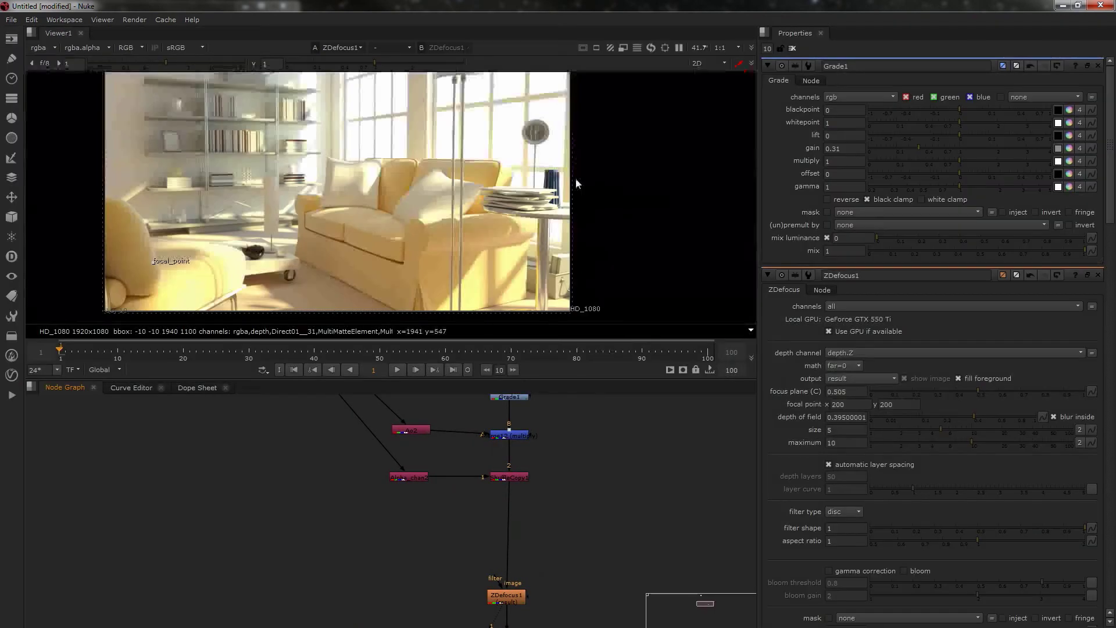
- Add a Shuffle node between the GI_2 and reflect2 nodes
scroll(524, 424, "down", 3)
middle_click_drag(522, 464, 520, 508)
middle_click_drag(473, 399, 466, 520)
scroll(466, 521, "up", 5)
middle_click_drag(405, 451, 657, 452)
middle_click_drag(487, 517, 480, 435)
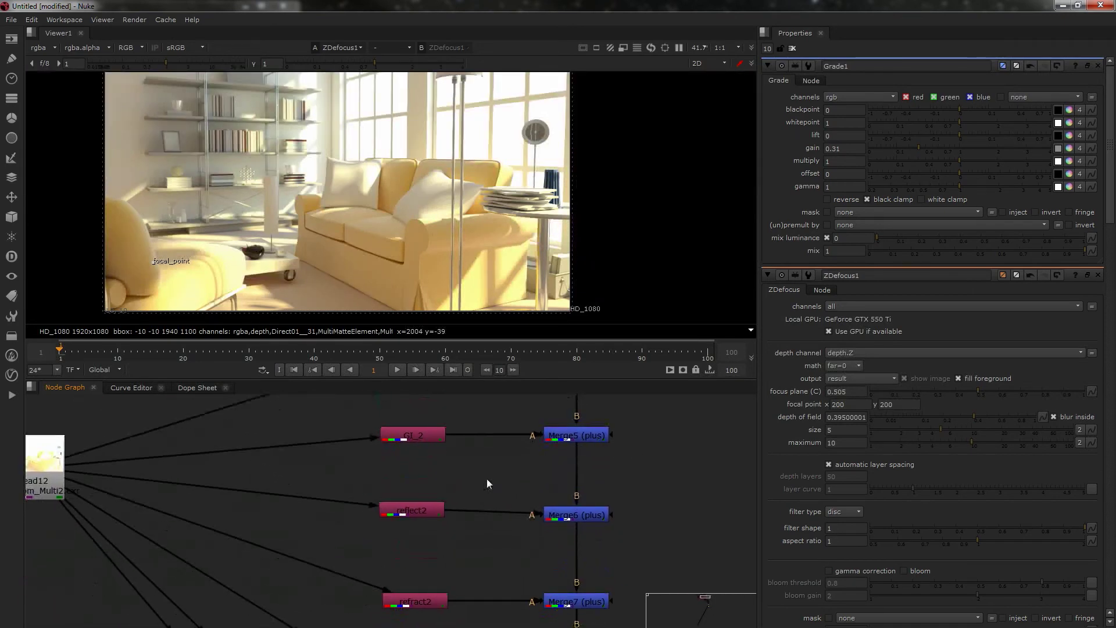
key("Tab")
type("shuf")
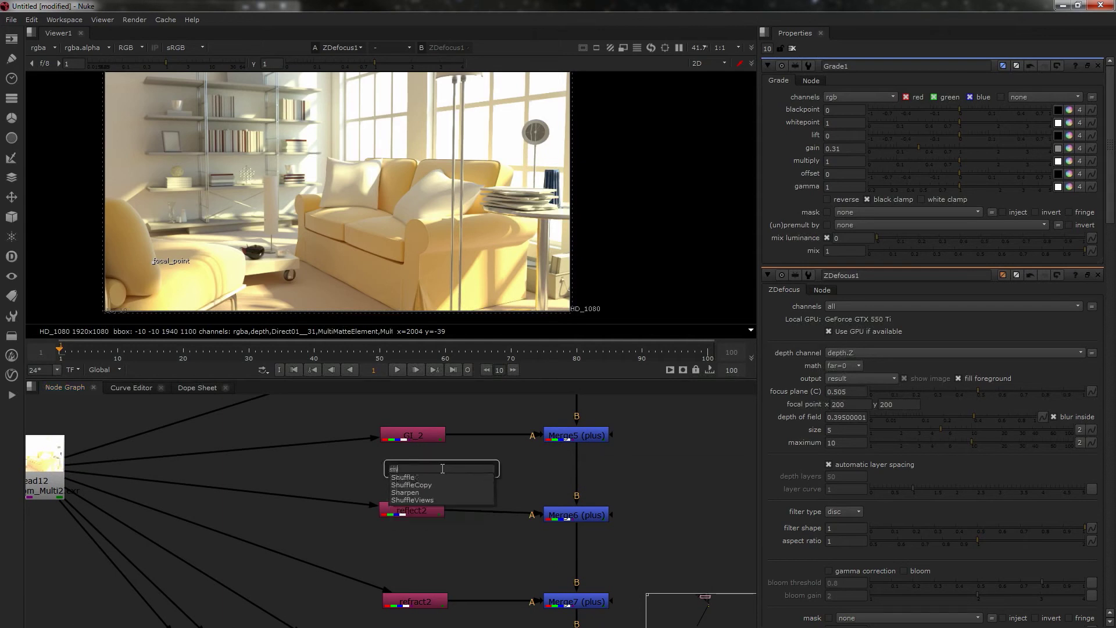
key("Return")
left_click_drag(423, 469, 422, 477)
- Set GI_2's first input layer to VRayRawGlobalIllumination and rename the node RawGI_2
double_click(420, 440)
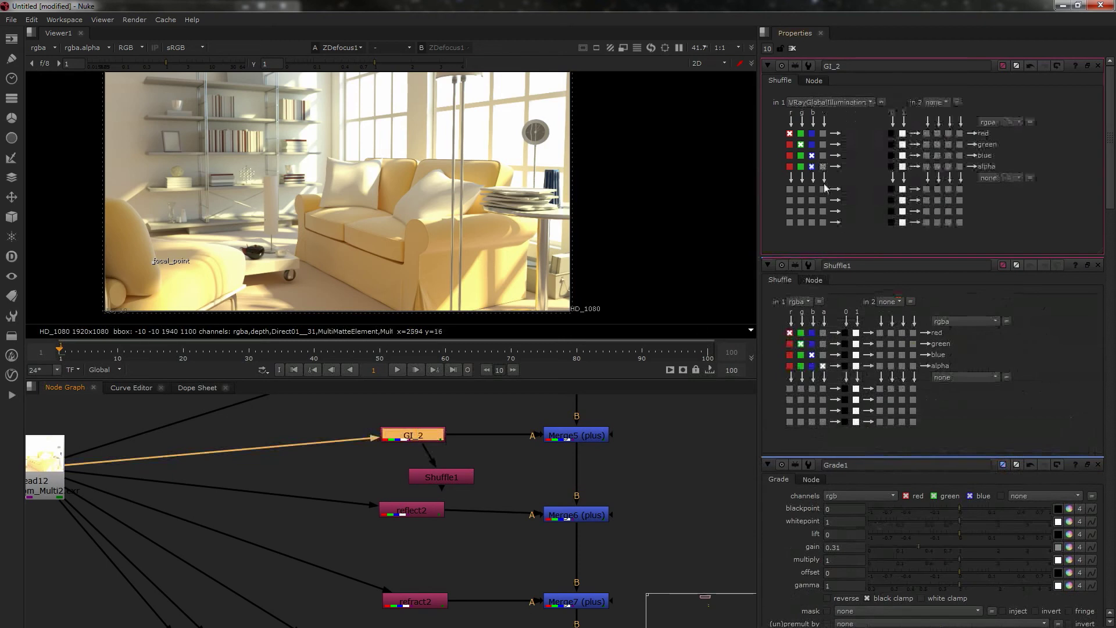
left_click(822, 103)
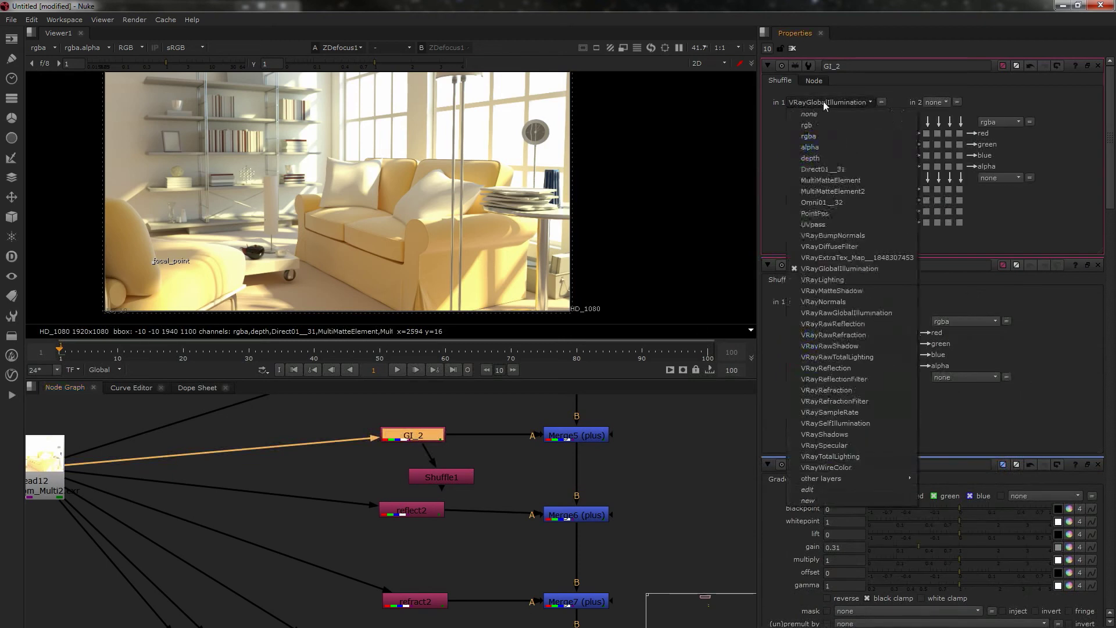
left_click(847, 313)
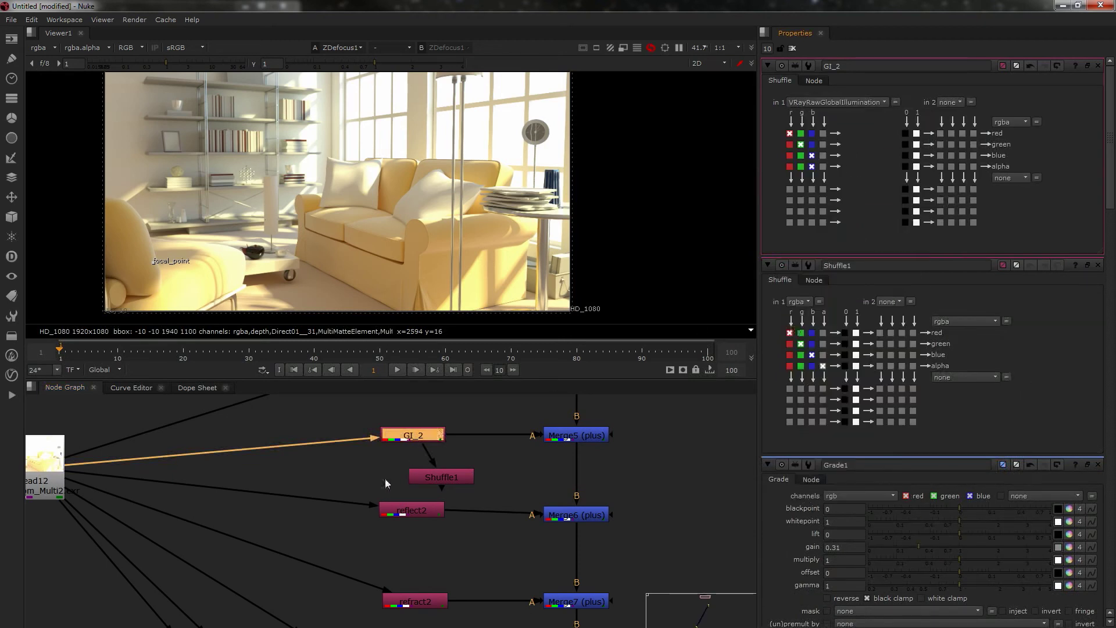
left_click(825, 66)
type("Raw")
key("Return")
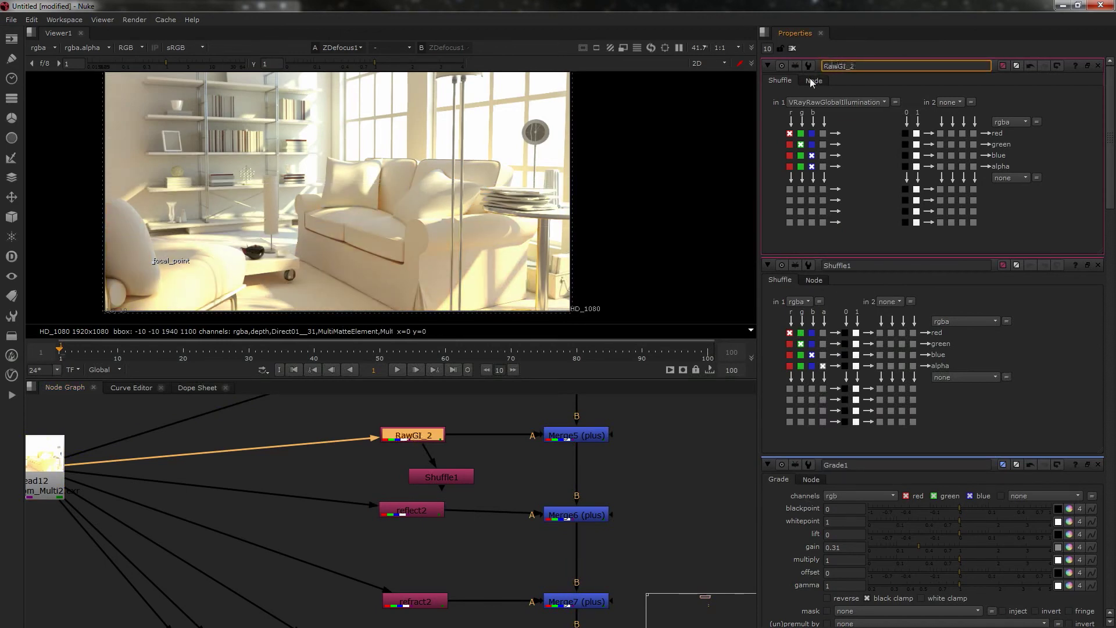
- Connect Shuffle1 to Read12 and set its first input layer to VRayDiffuseFilter
left_click_drag(427, 467, 49, 465)
double_click(455, 480)
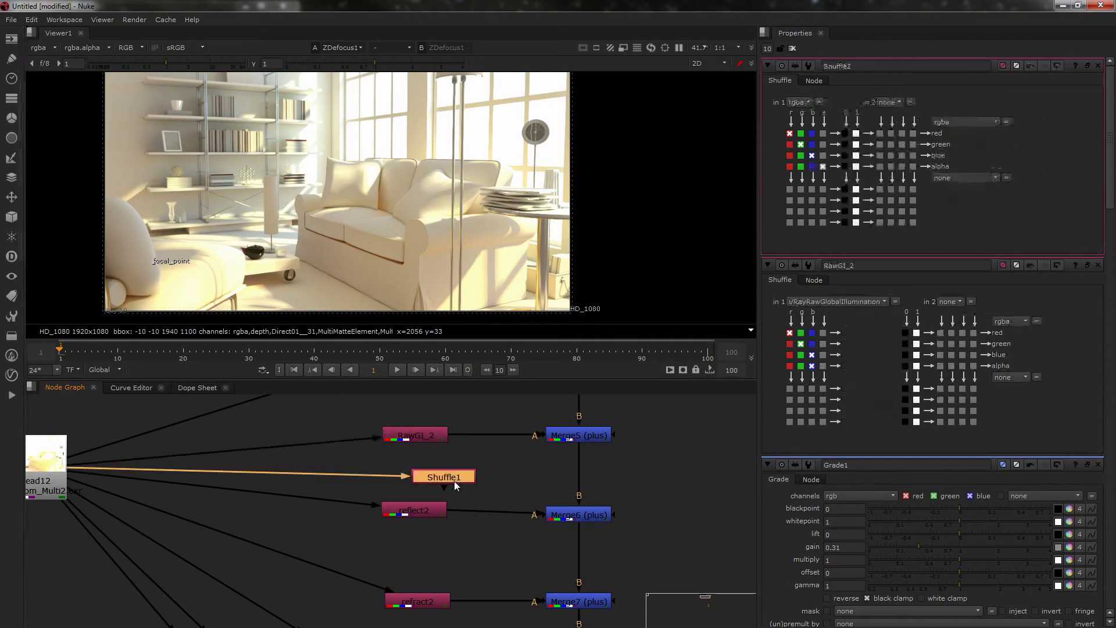
left_click(798, 102)
left_click(823, 247)
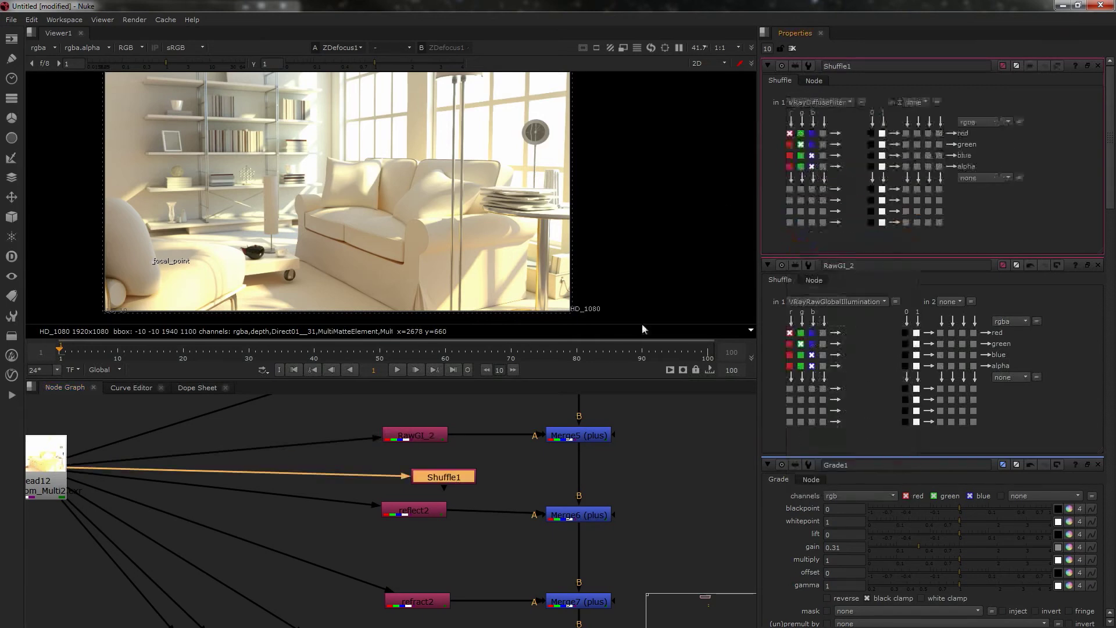
- Align the Shuffle1 node below RawGI_2 and rename it DiffFilter
left_click_drag(441, 477, 417, 473)
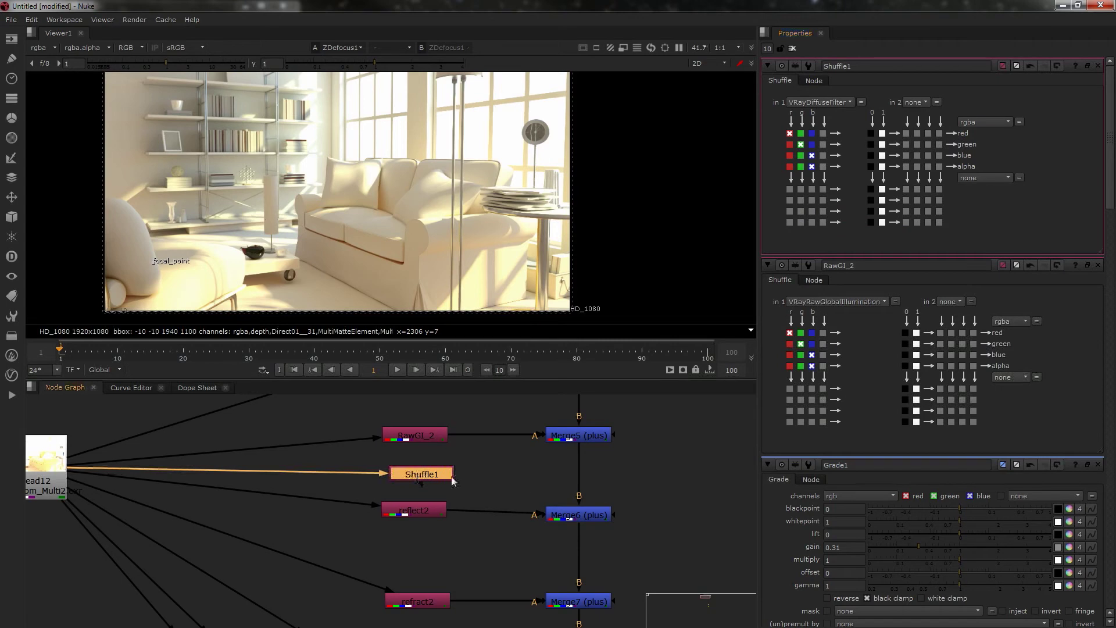
type("Di")
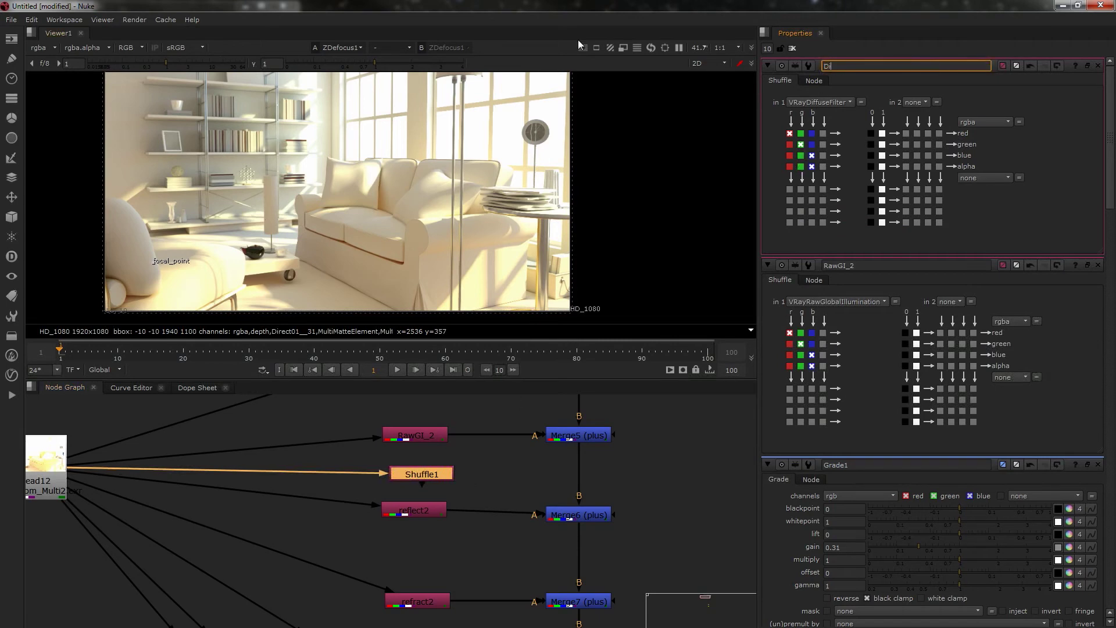
type("ffFilter")
key("Return")
- Add a Merge node with DiffFilter as input A and RawGI_2 as input B, and set its operation to multiply
left_click(460, 485)
key("m")
left_click_drag(481, 485, 436, 479)
left_click_drag(511, 457, 430, 437)
left_click(835, 98)
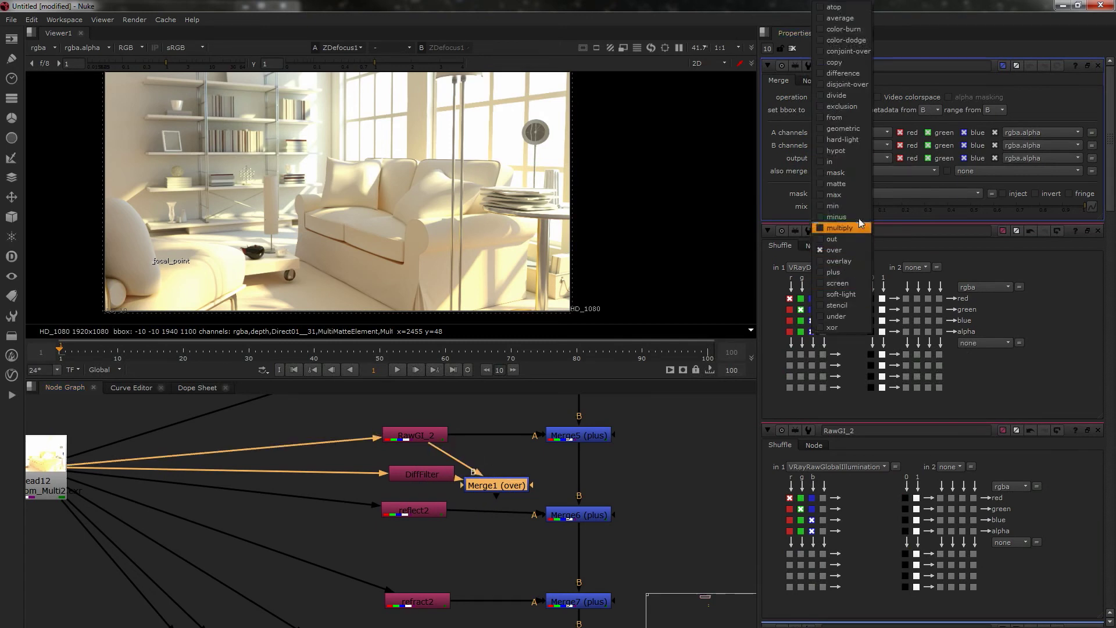
left_click(840, 228)
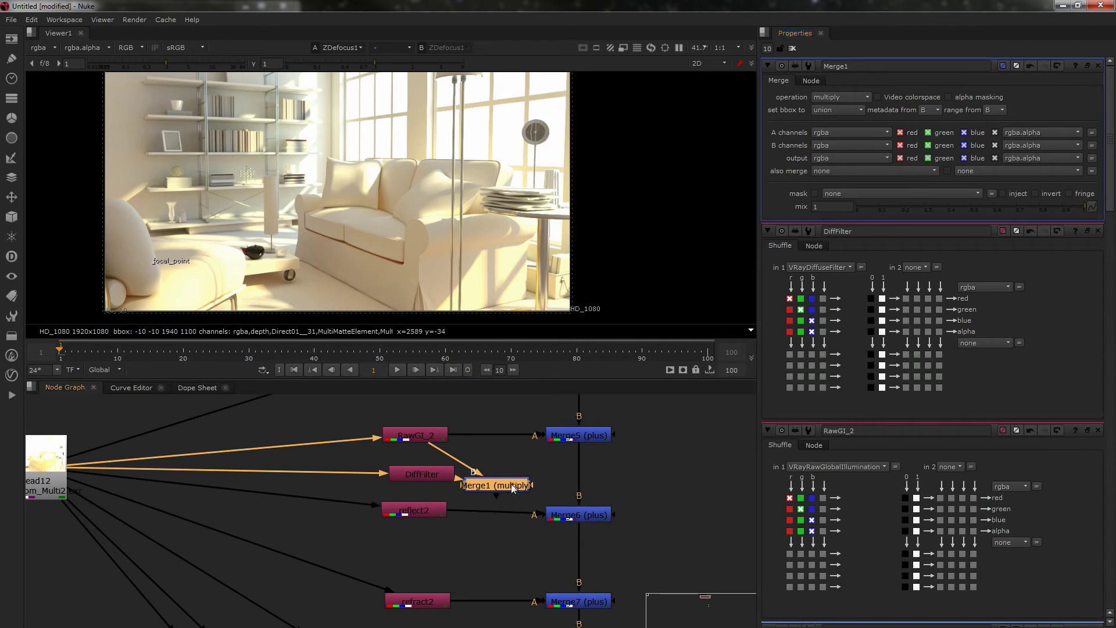
- Compare Merge1's output with the VRayGlobalIllumination pass by temporarily switching RawGI_2's layer, and restore VRayRawGlobalIllumination
key("1")
double_click(415, 435)
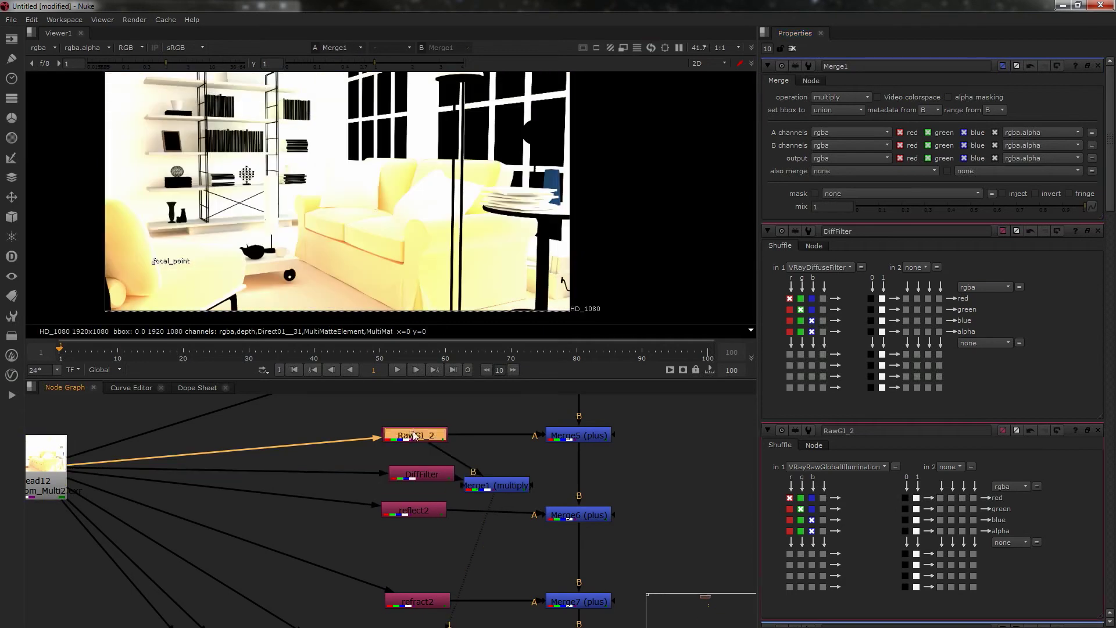
left_click(816, 103)
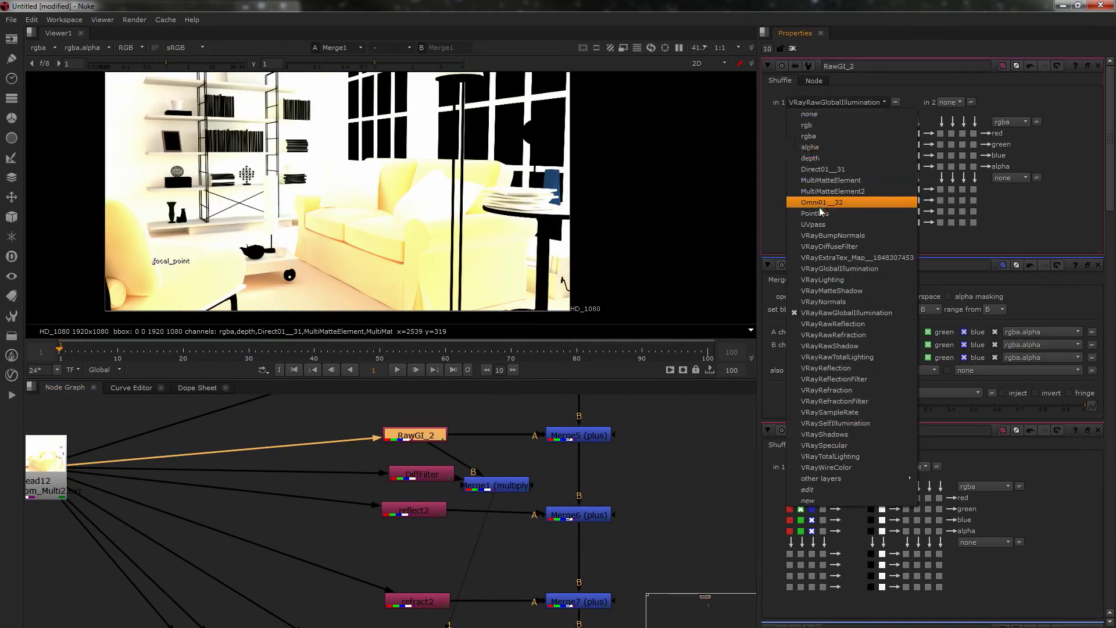
left_click(839, 269)
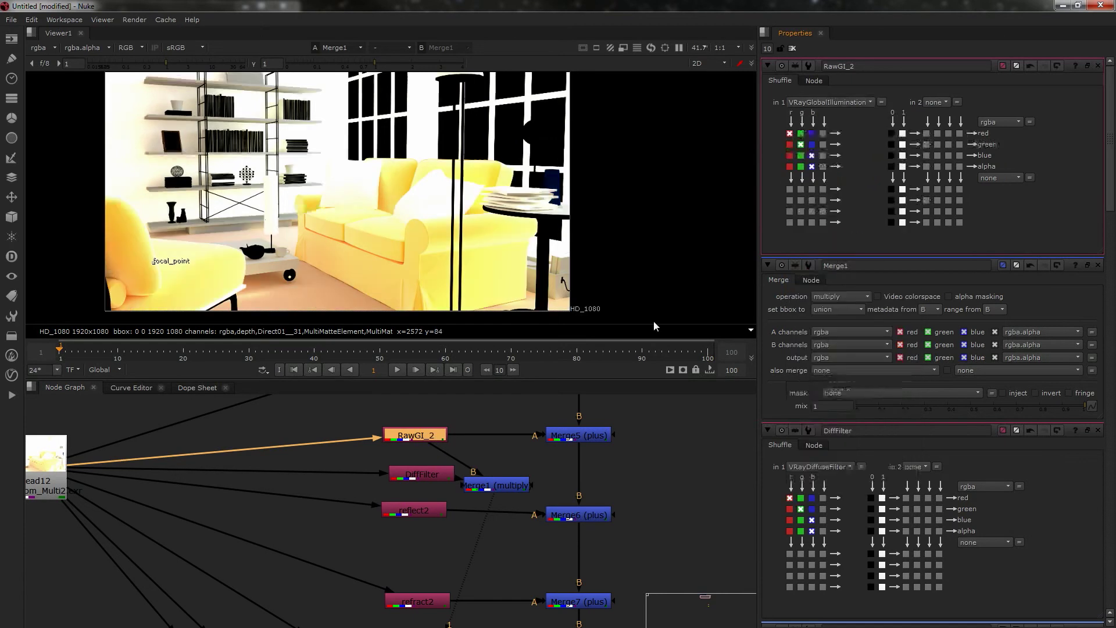
key("1")
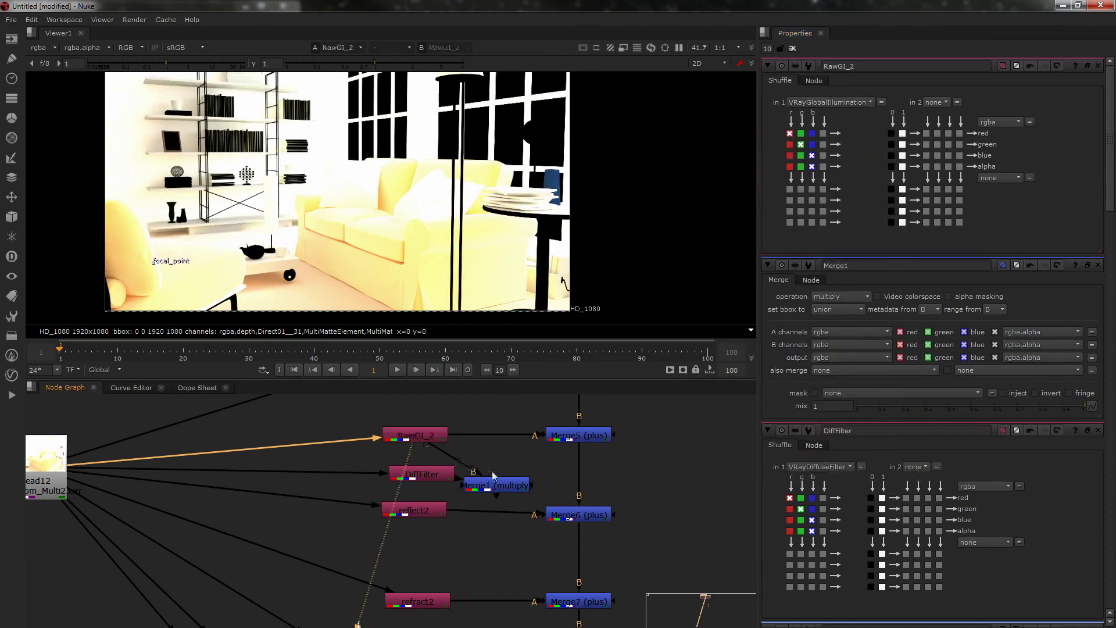
left_click(846, 103)
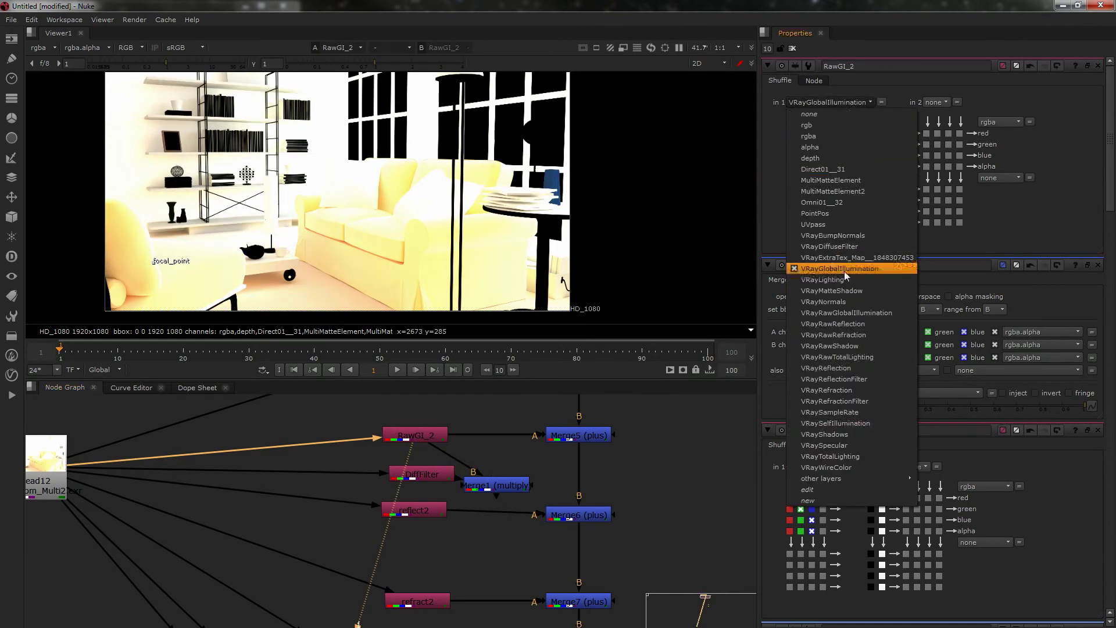
left_click(837, 314)
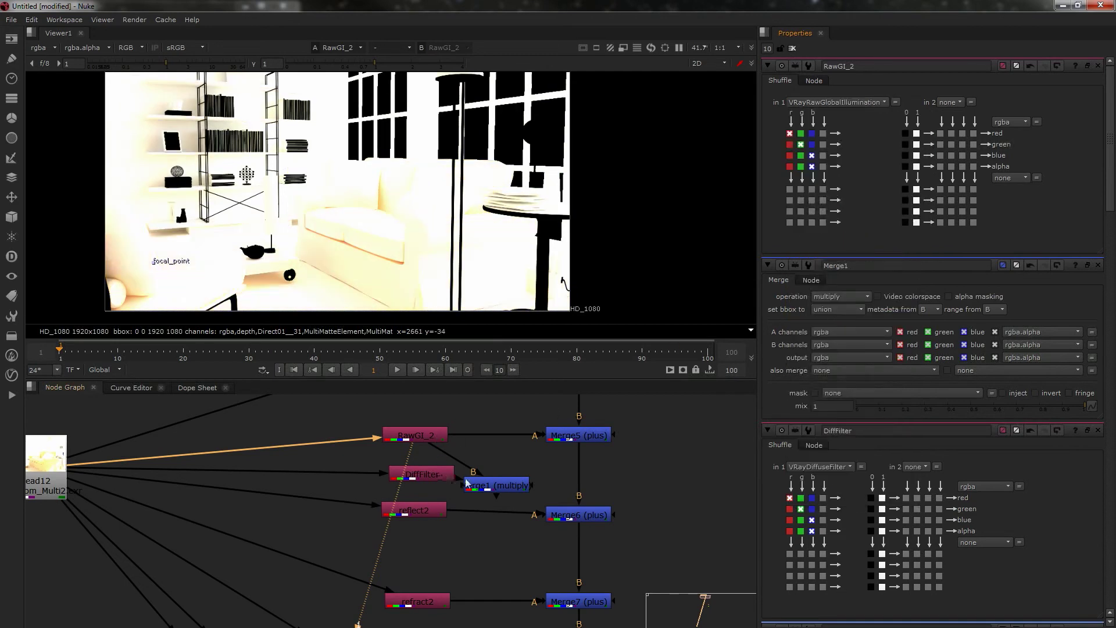
- Feed Merge1 into input A of Merge5 and arrange RawGI_2, Merge1 and DiffFilter neatly around that connection
left_click(505, 443)
left_click_drag(472, 437, 494, 451)
left_click_drag(421, 435, 419, 404)
left_click_drag(491, 451, 491, 431)
left_click_drag(431, 476, 430, 471)
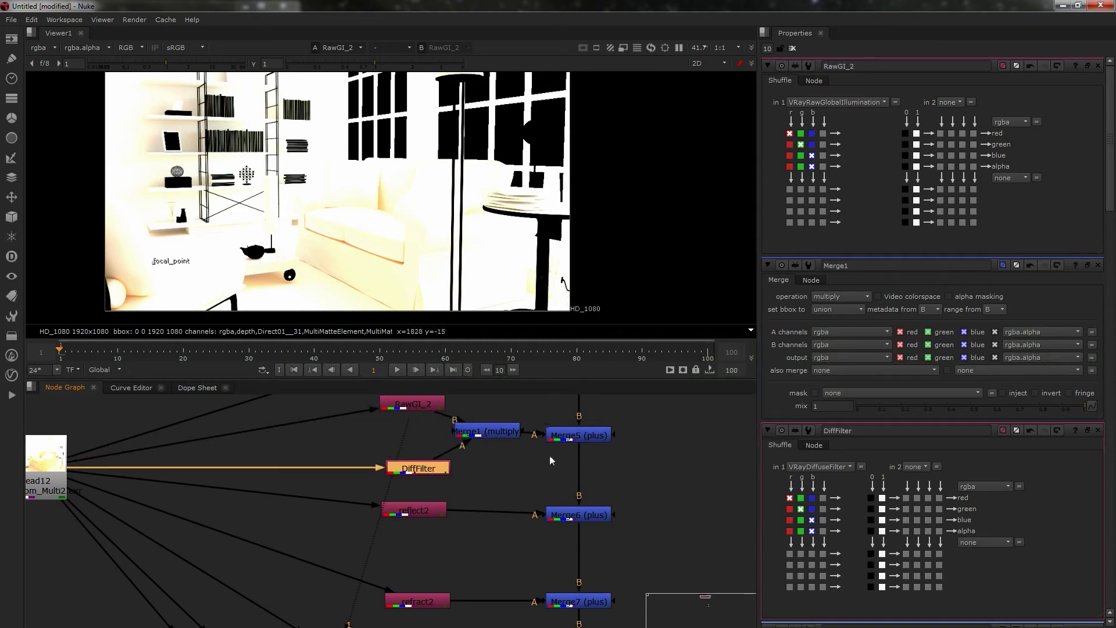
left_click_drag(488, 437, 488, 441)
- Shift the reflect2 node away from Merge6 and add a Shuffle node just below their connection
middle_click_drag(490, 503, 456, 459)
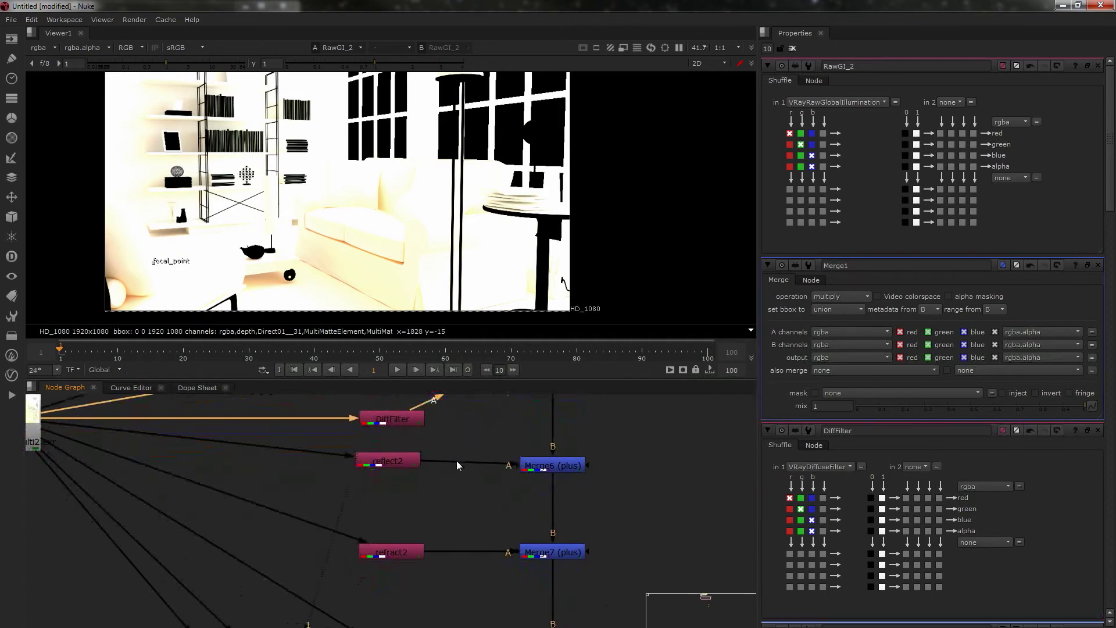
middle_click_drag(400, 494, 440, 538)
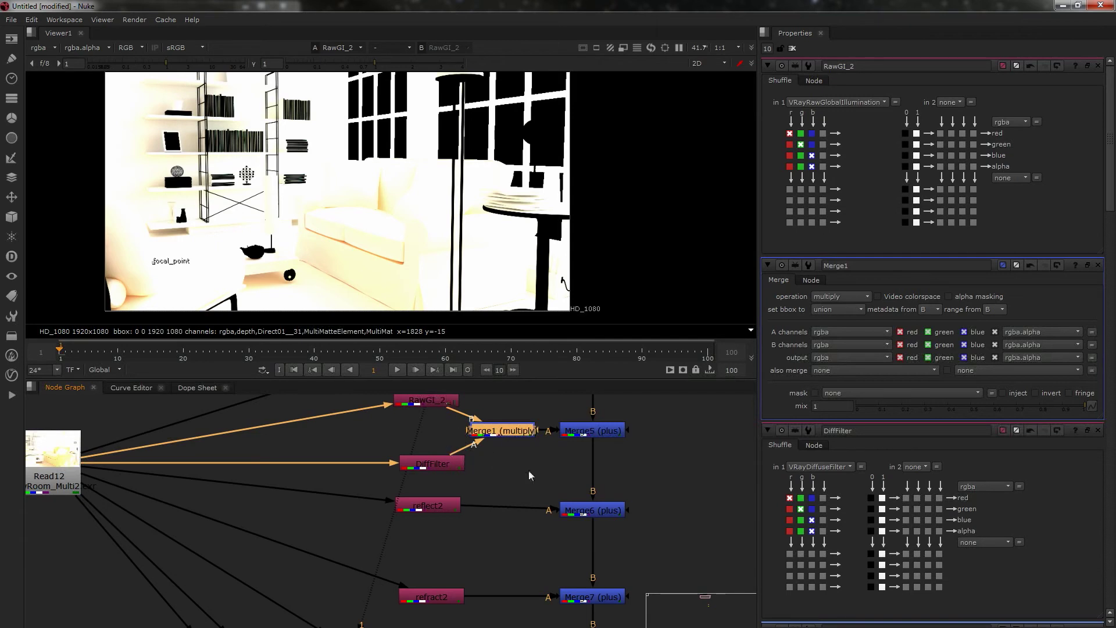
scroll(498, 492, "up", 3)
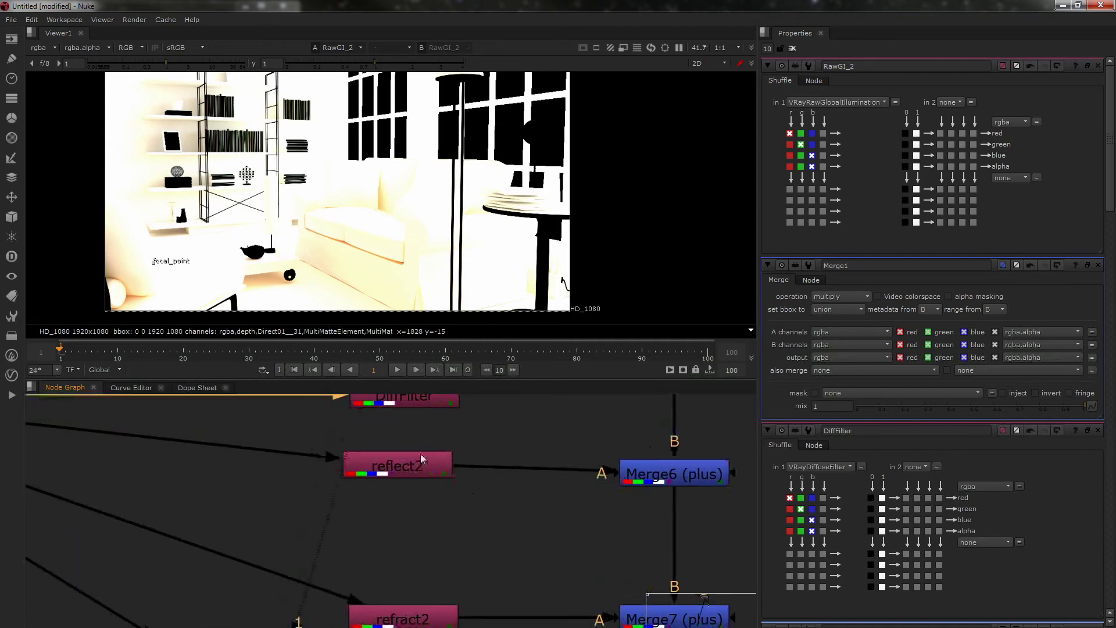
left_click_drag(415, 463, 347, 469)
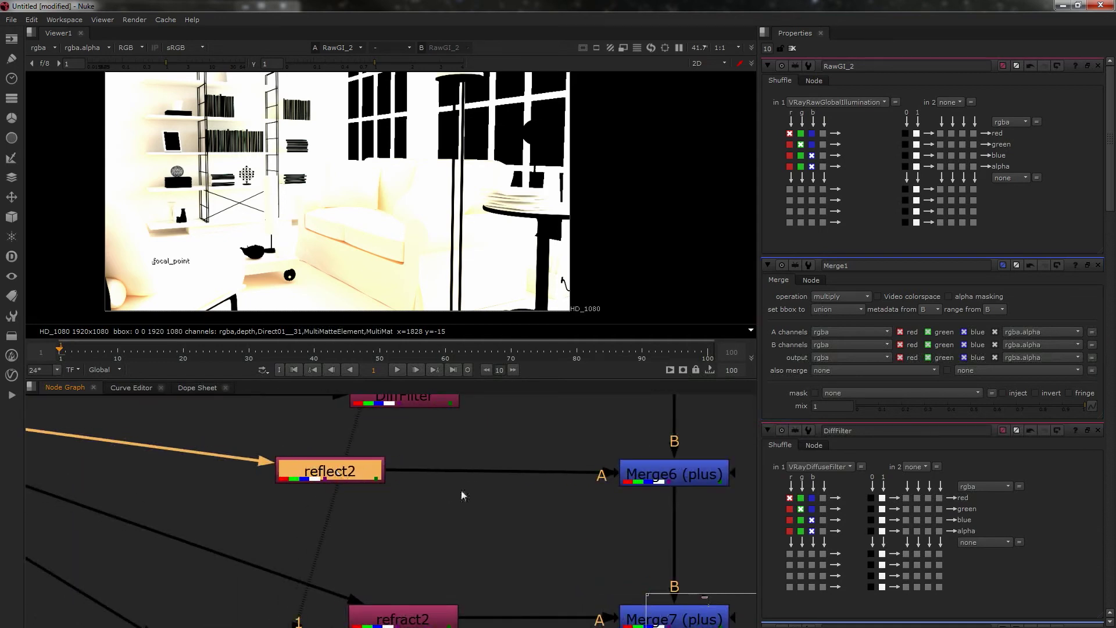
left_click(410, 501)
key("Tab")
type("Shuffle")
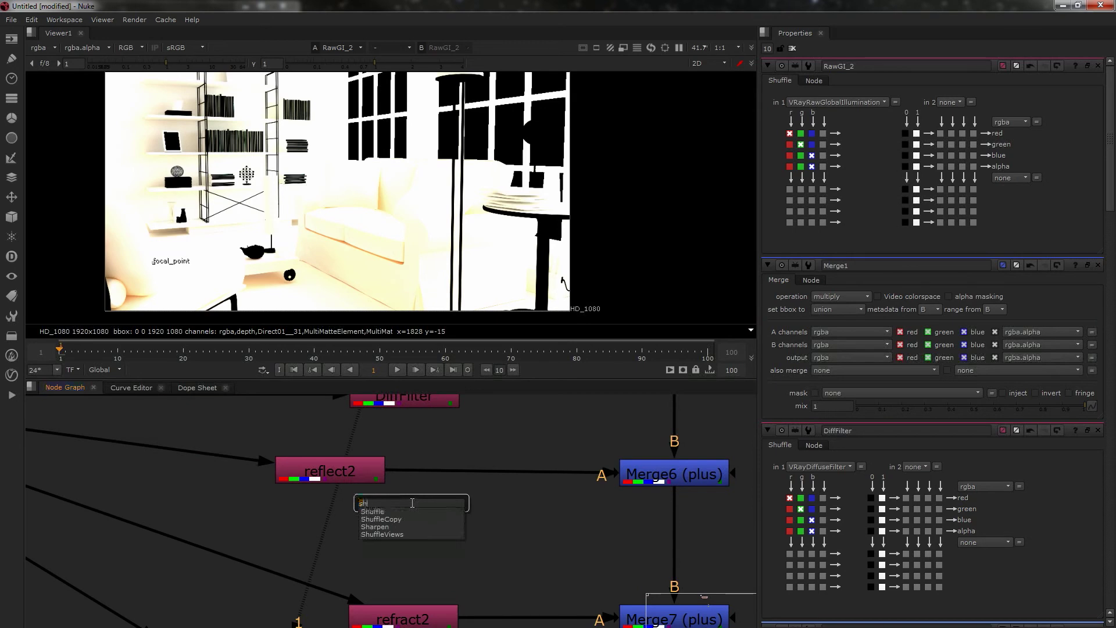
key("Return")
left_click_drag(431, 499, 422, 535)
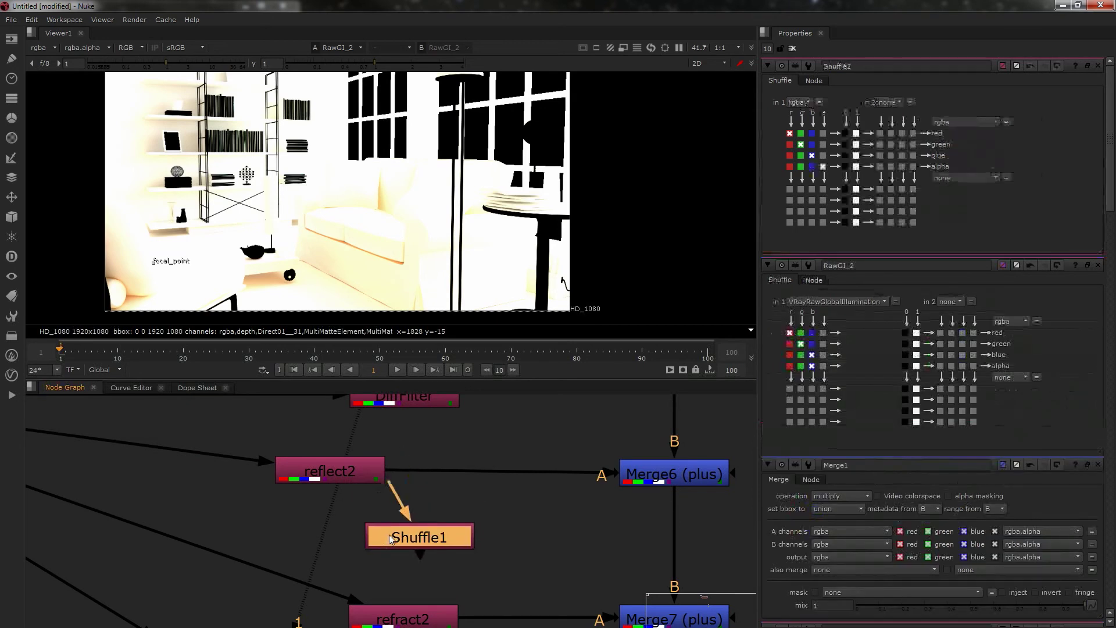
- Set reflect2's input layer to VRayRawReflection and connect the input of Shuffle1 to Read12
double_click(349, 478)
left_click(817, 102)
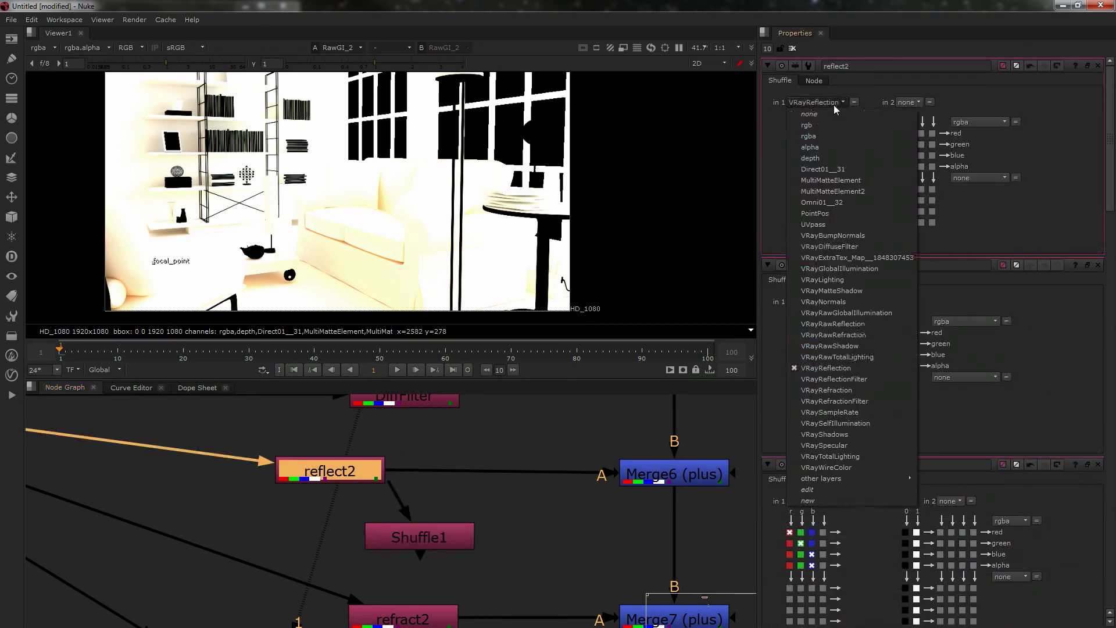
left_click(832, 323)
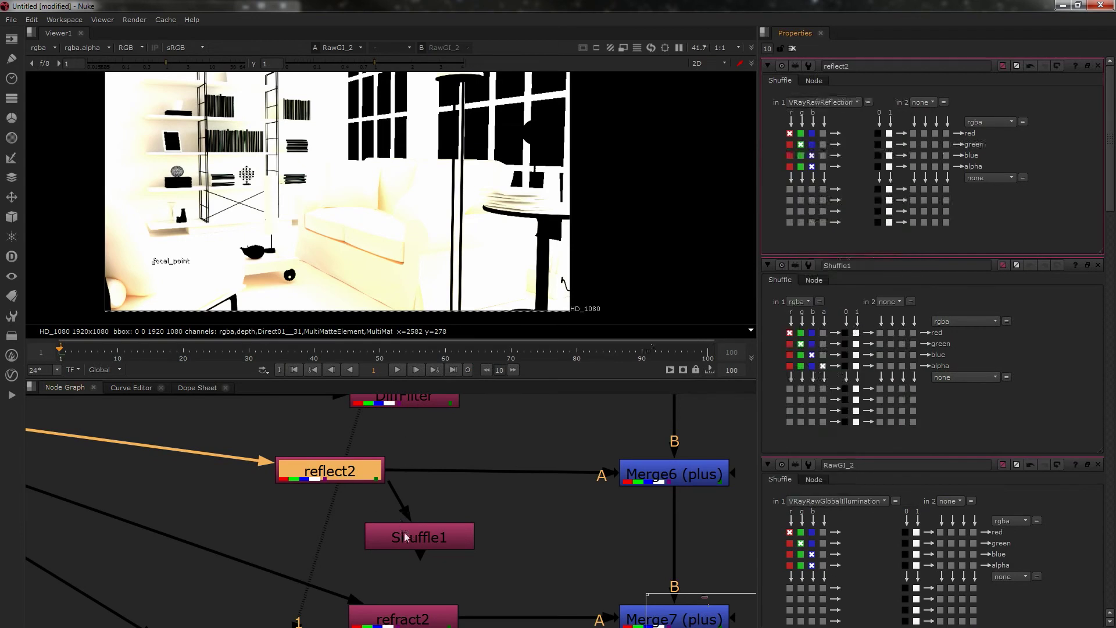
middle_click_drag(405, 533, 542, 545)
left_click_drag(545, 514, 125, 459)
left_click(813, 104)
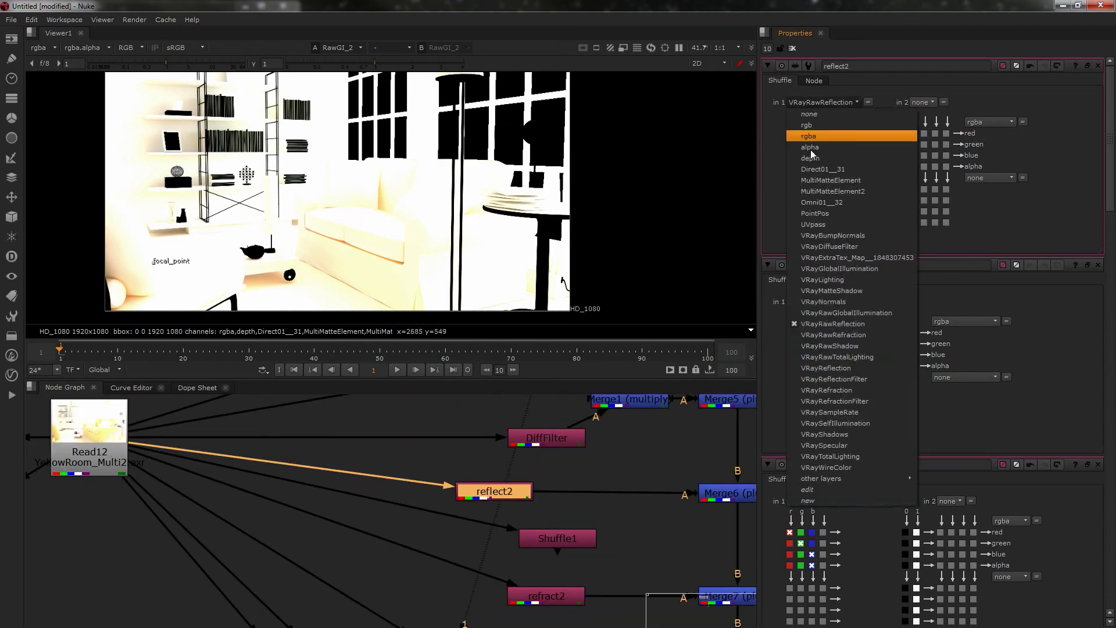
left_click(869, 378)
left_click(864, 67)
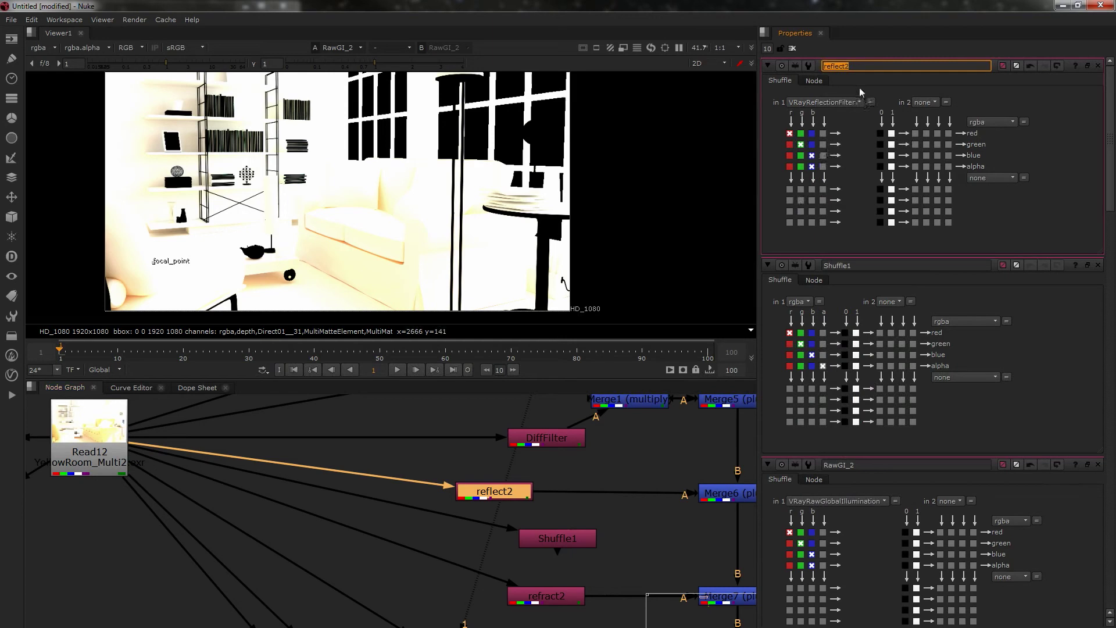
left_click(846, 103)
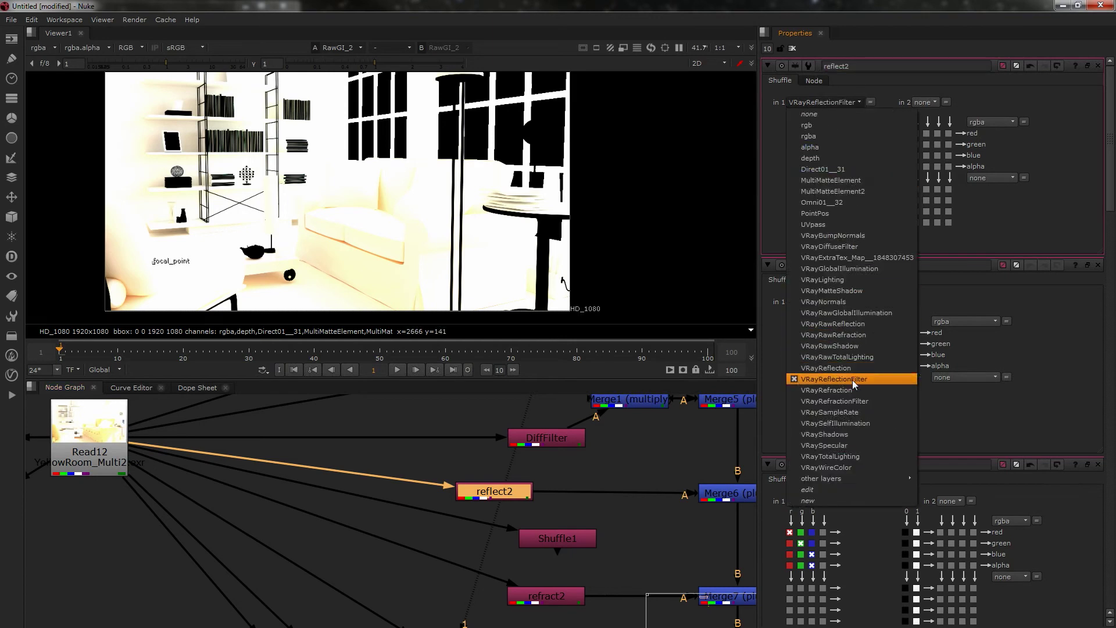
left_click(869, 324)
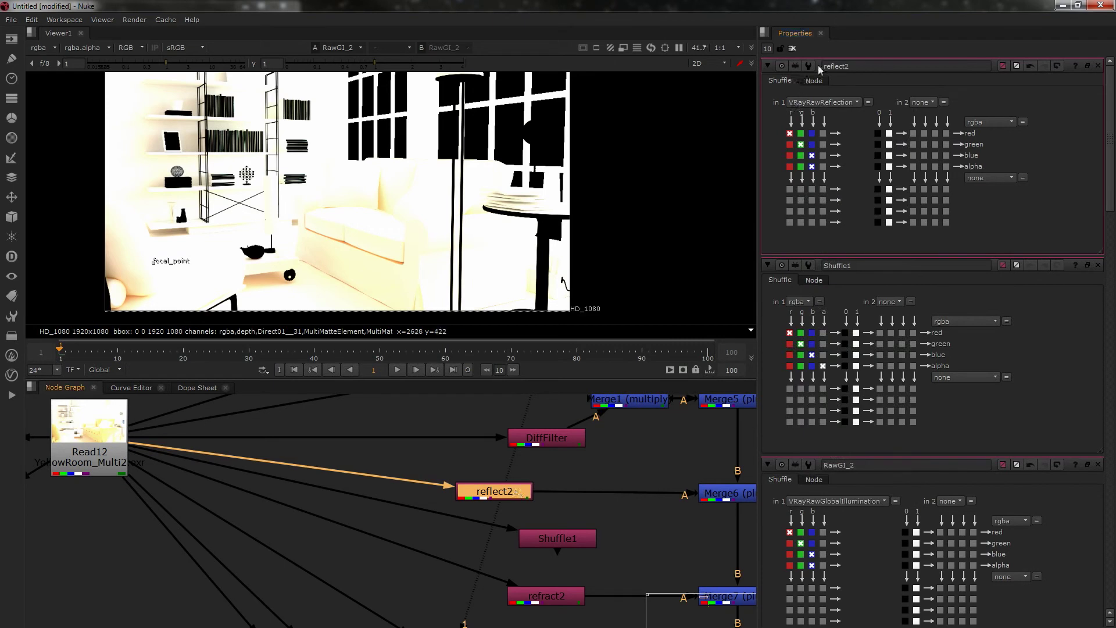
- Rename the reflect2 node Rawreflect2
type("Raw")
key("Return")
- Set Shuffle1's input layer to VRayReflectionFilter and rename the node ReflectFilter
double_click(562, 534)
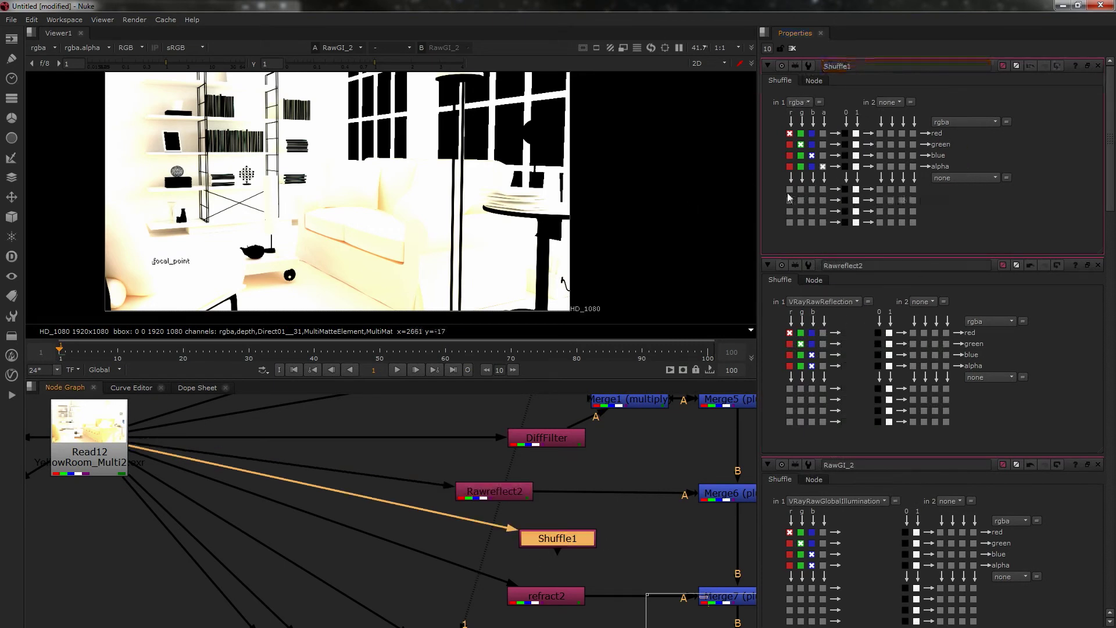
left_click(800, 102)
left_click(857, 379)
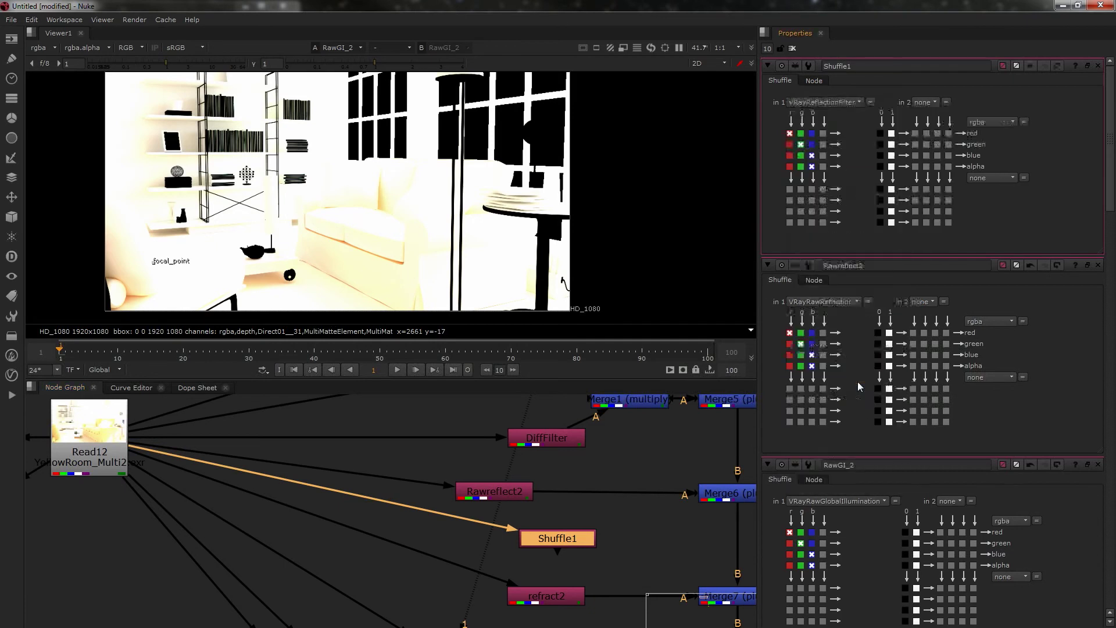
left_click_drag(854, 70, 489, 45)
type("R")
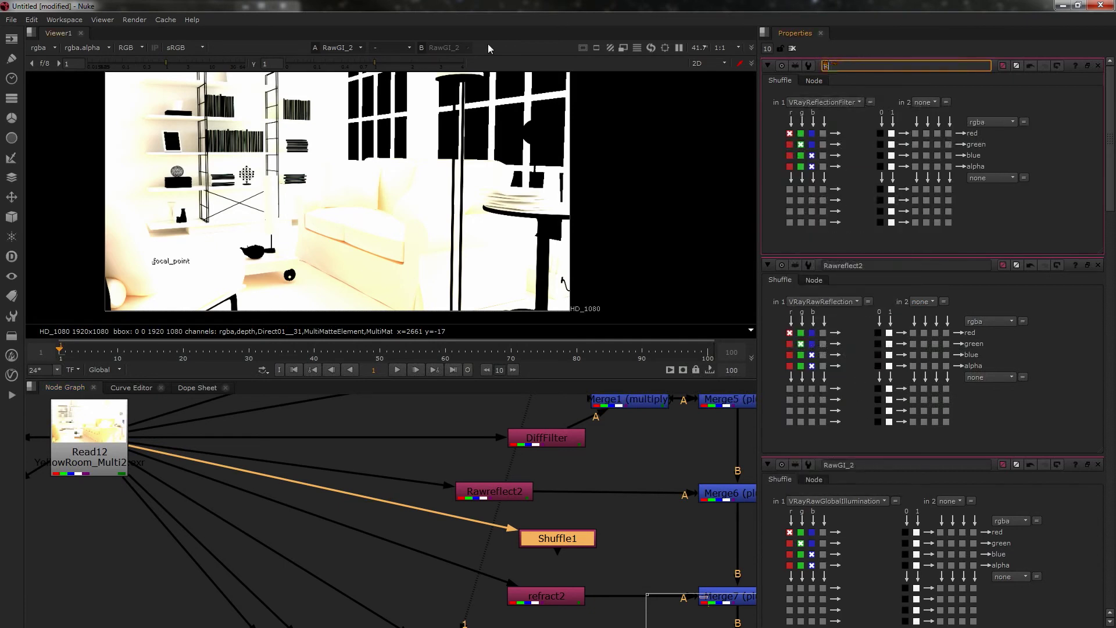
type("eflectFilter")
key("Return")
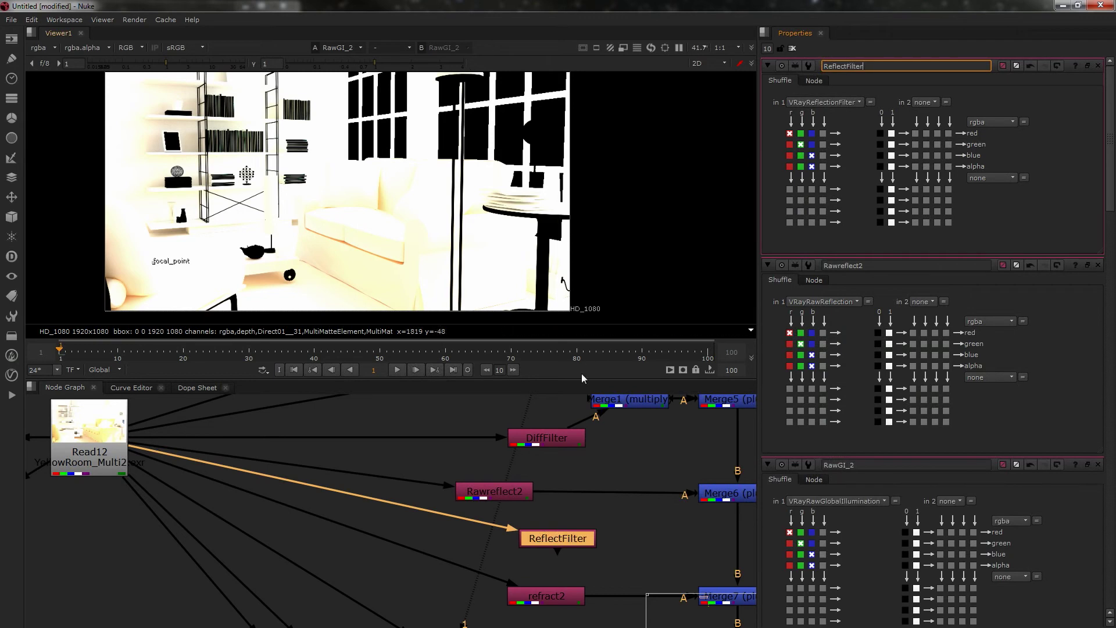
- Place ReflectFilter under Rawreflect2 and merge them with ReflectFilter as input A, Rawreflect2 as input B and operation multiply
left_click_drag(545, 547, 496, 536)
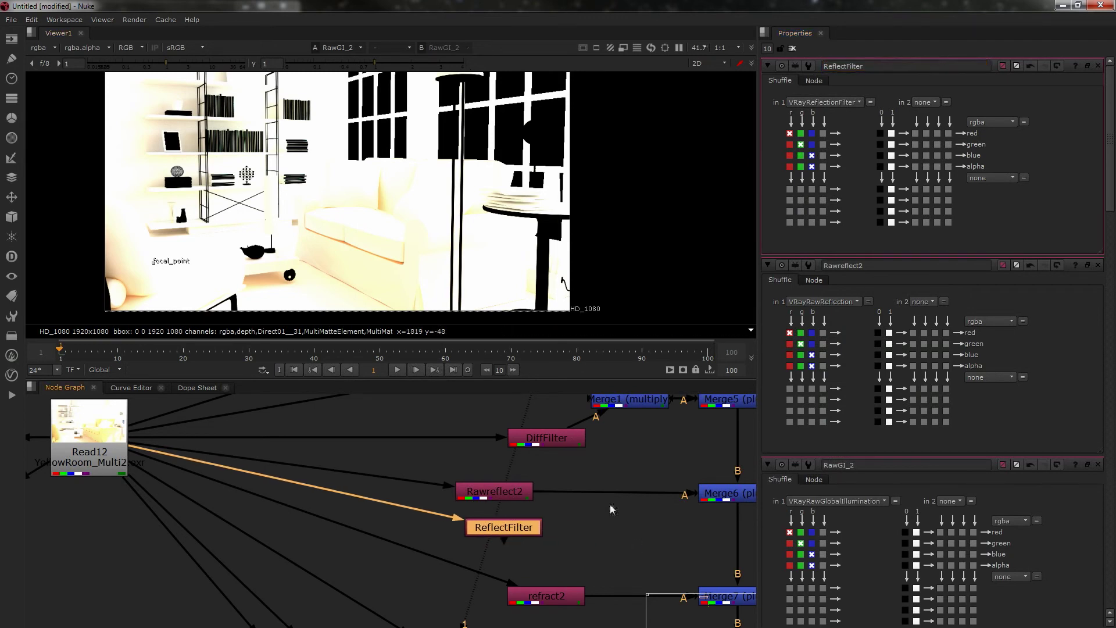
key("m")
left_click_drag(626, 506, 521, 497)
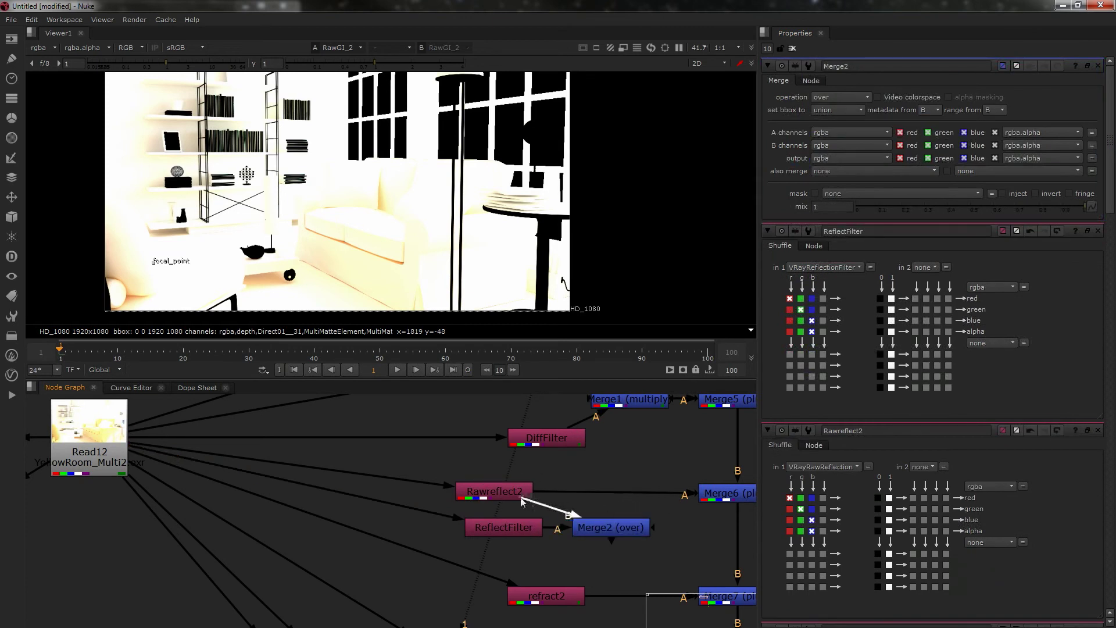
left_click(611, 526)
left_click(840, 97)
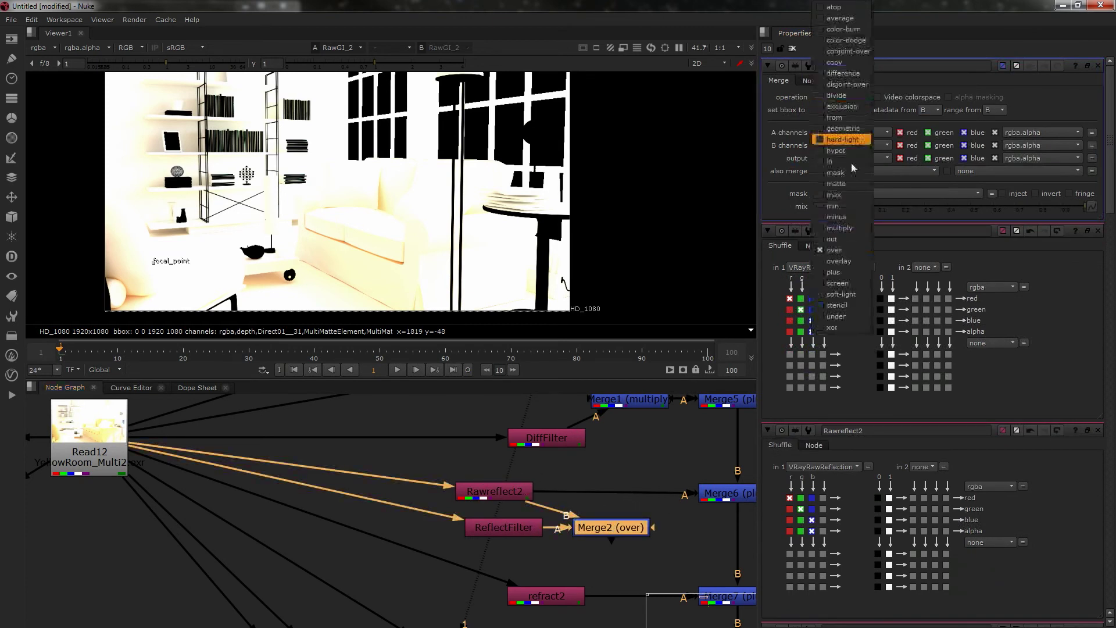
left_click(841, 229)
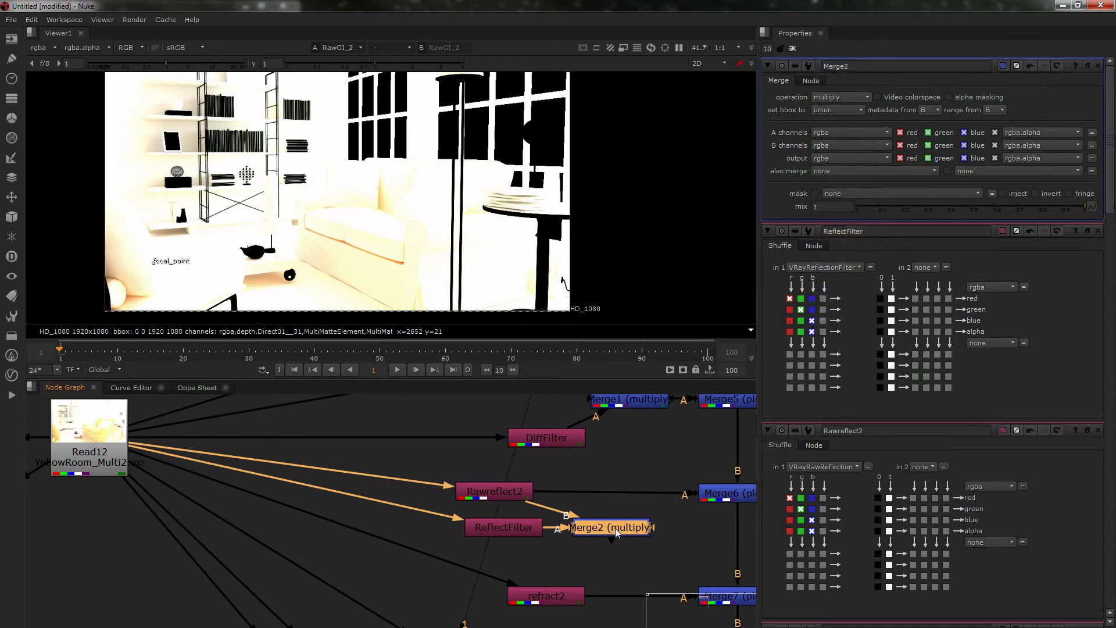
- View Merge2, feed it into input A of Merge6 and arrange Rawreflect2 and ReflectFilter neatly around it
key("1")
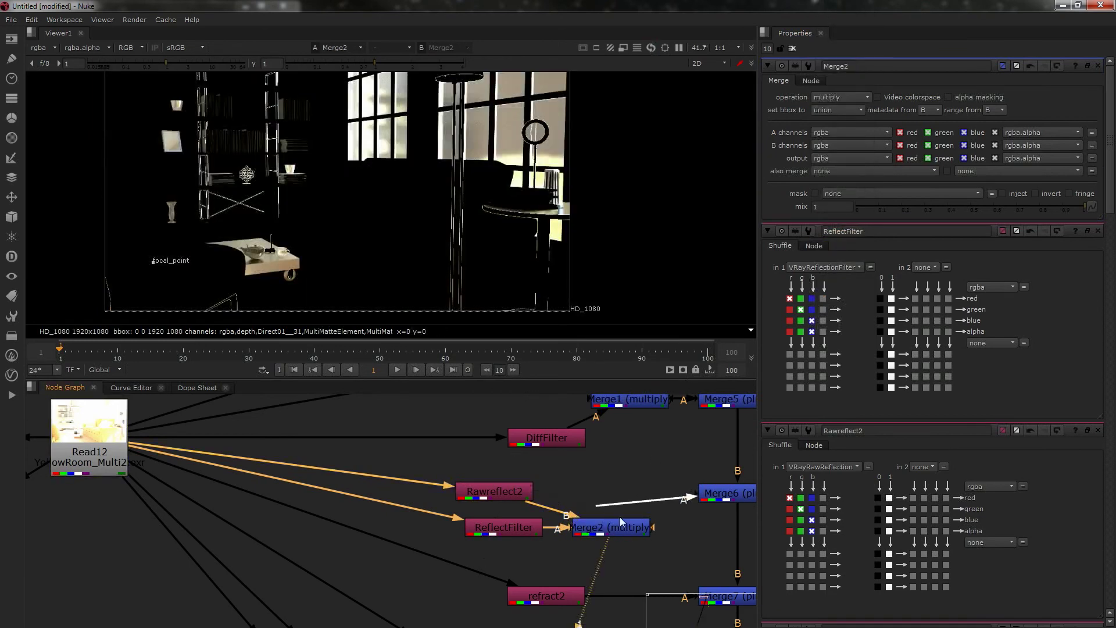
left_click_drag(619, 527, 620, 506)
left_click_drag(515, 492, 526, 471)
left_click_drag(512, 529, 512, 532)
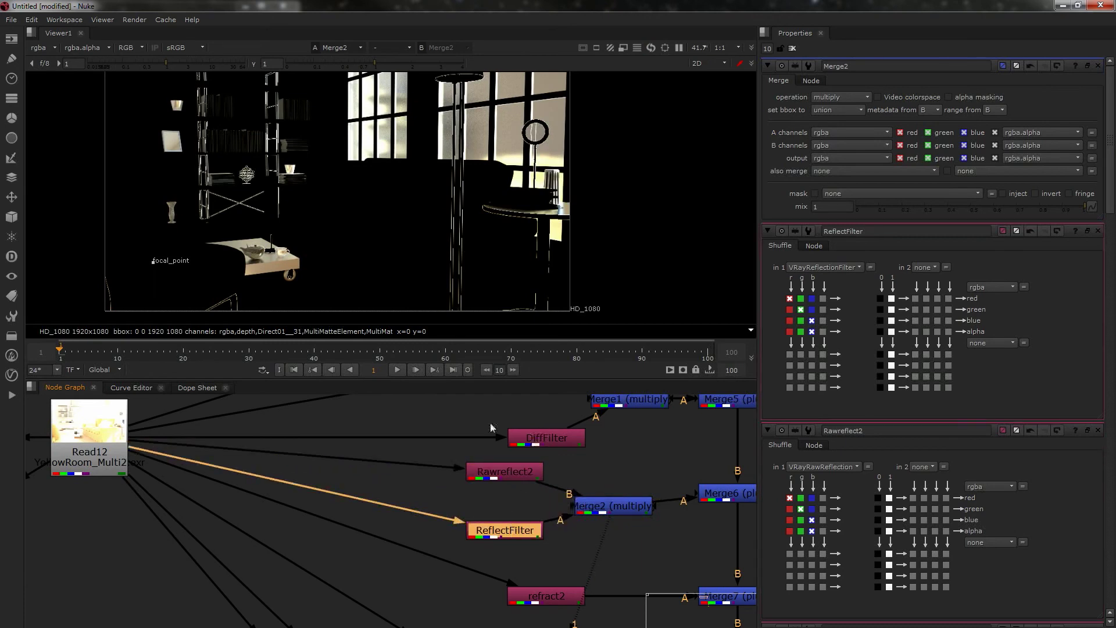
- Compare the ReflectFilter and Rawreflect2 passes by viewing each node's output in turn
double_click(517, 526)
key("1")
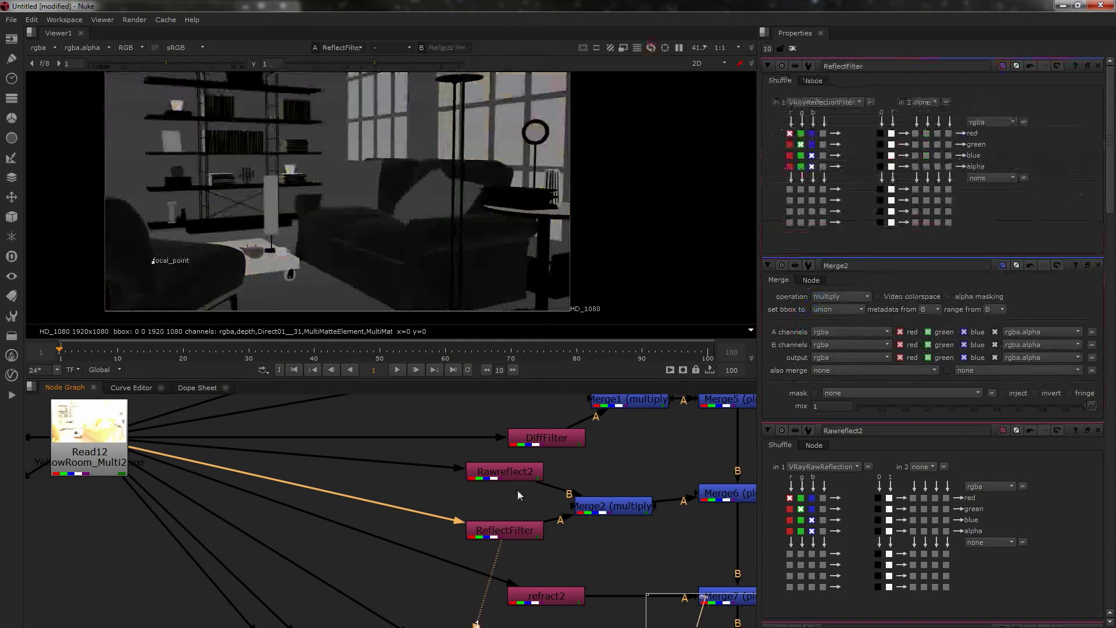
left_click(508, 469)
key("1")
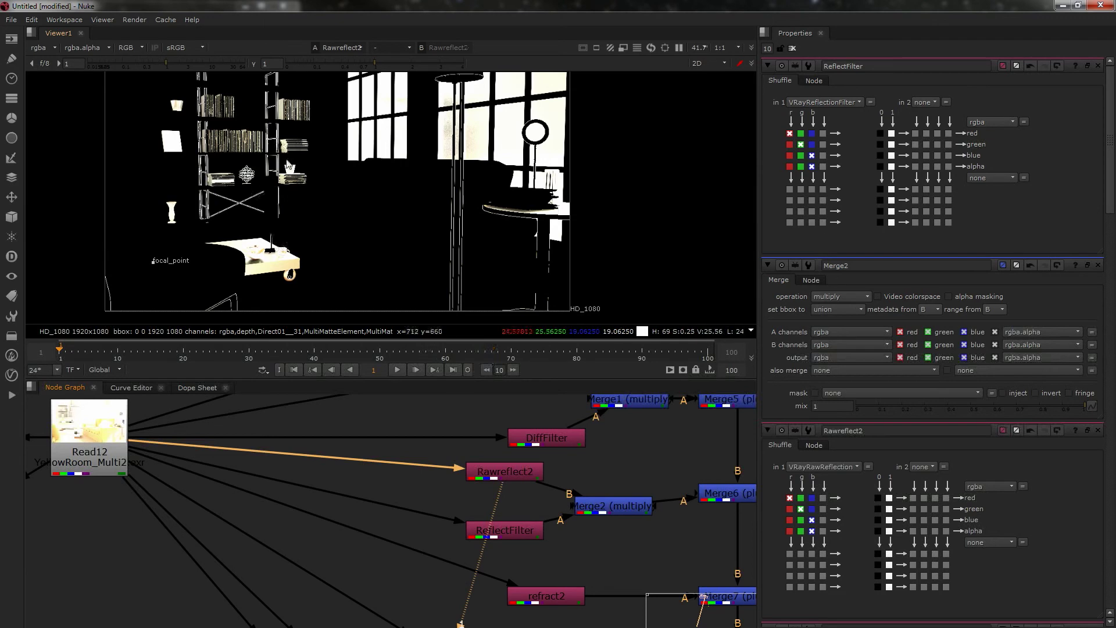
scroll(506, 163, "down", 3)
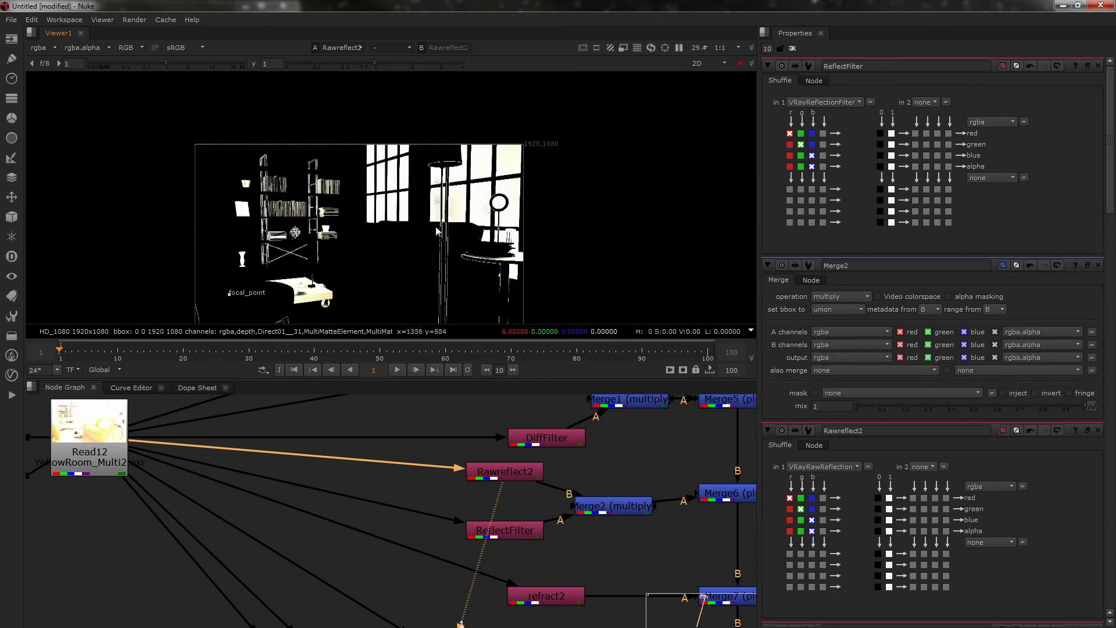
left_click(482, 530)
key("1")
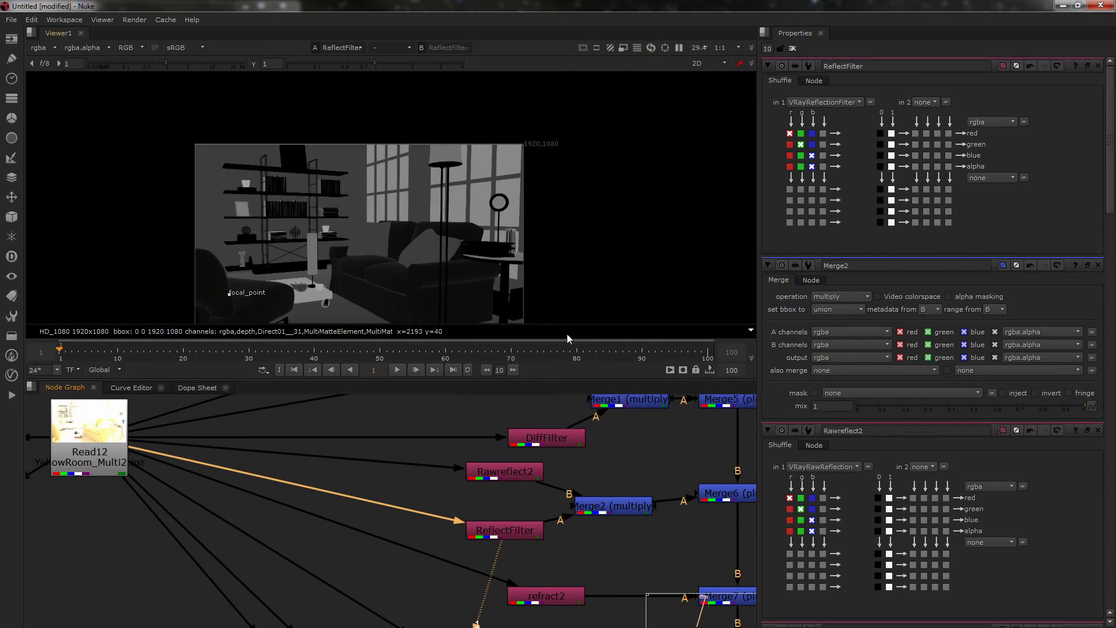
- Shift refract2 away from Merge7, rename it Rawrefract2 and set its input layer to VRayRawRefraction
middle_click_drag(540, 471, 447, 441)
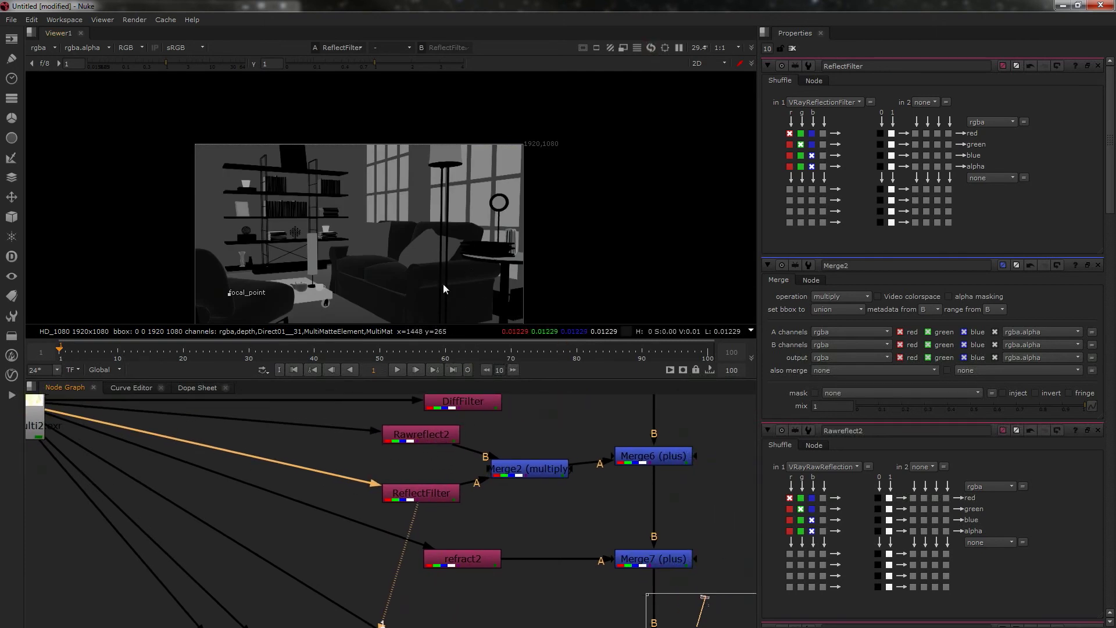
scroll(579, 485, "down", 2)
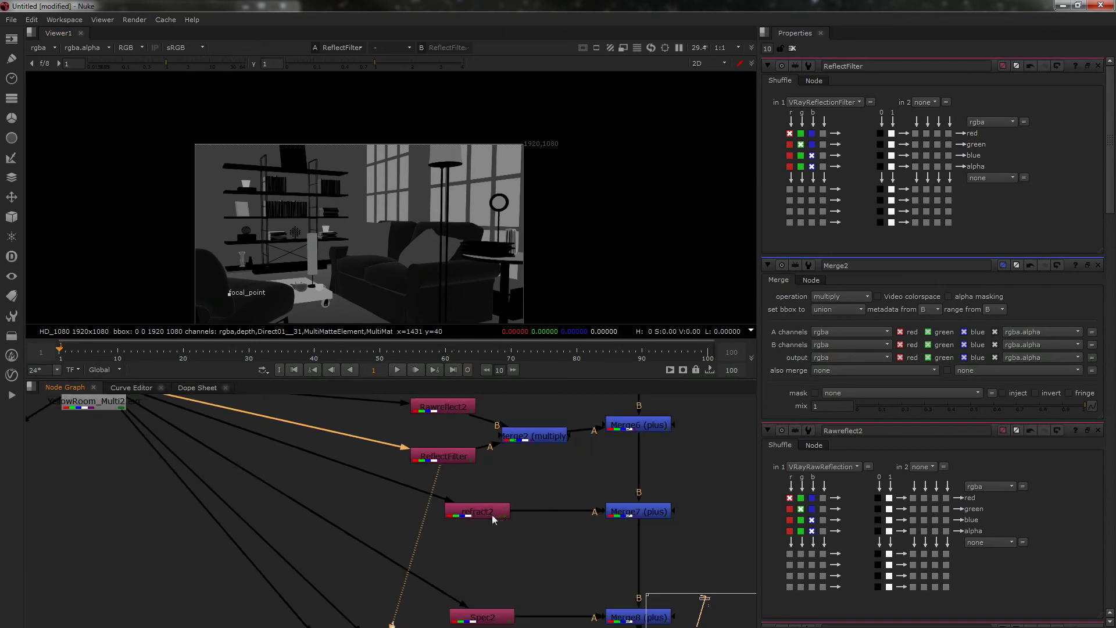
left_click_drag(493, 515, 442, 514)
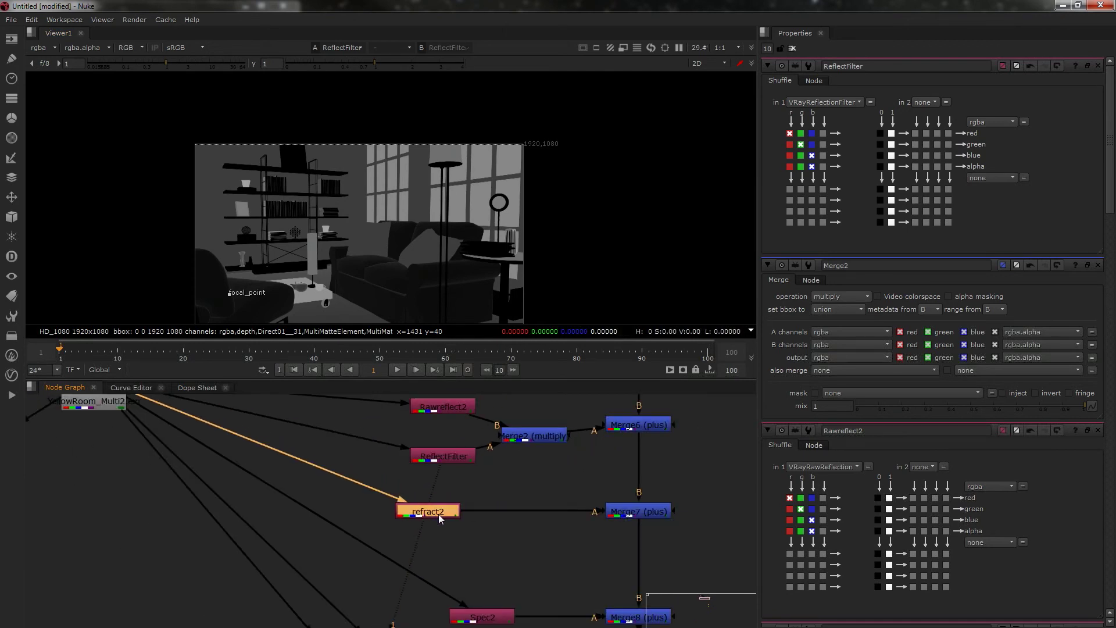
double_click(438, 514)
left_click(821, 66)
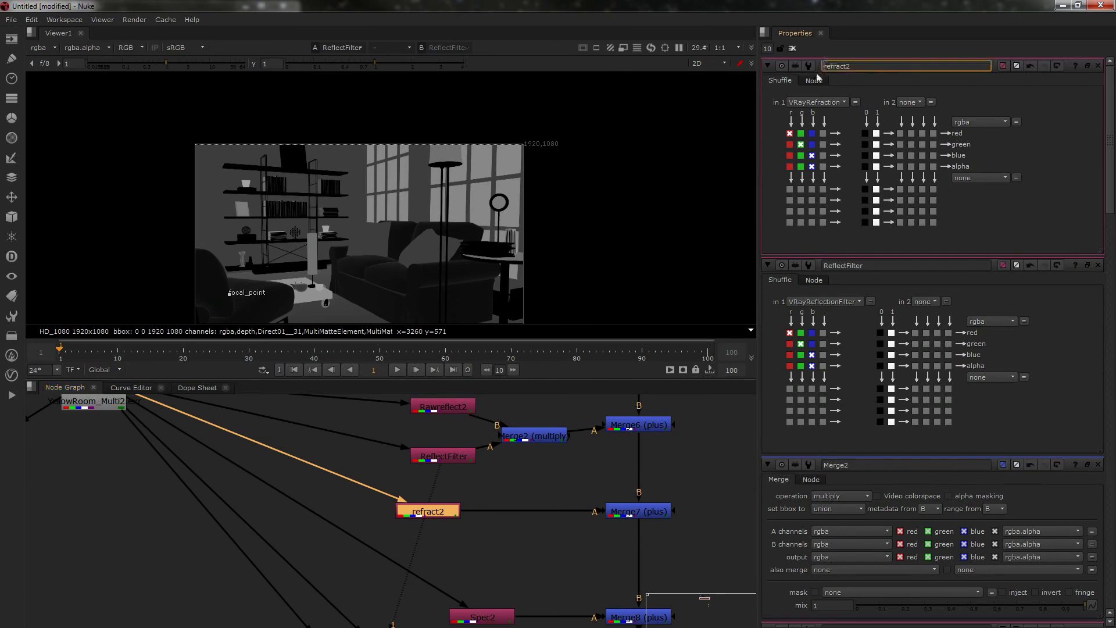
type("Raw")
key("Return")
left_click(835, 102)
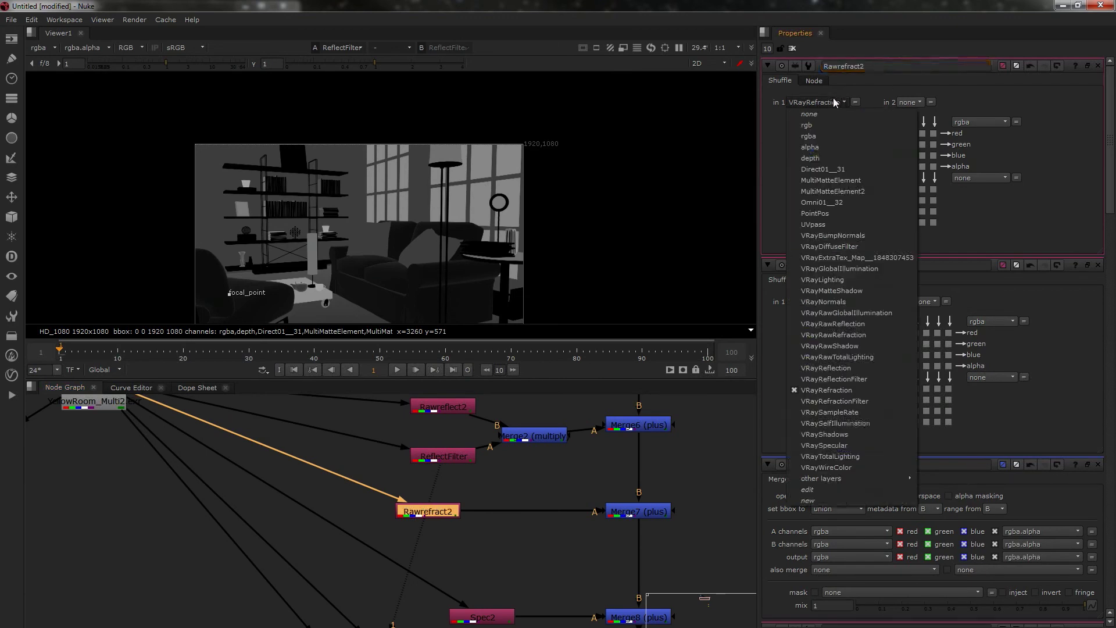
left_click(833, 334)
- Add a new Shuffle node next to Rawrefract2 for the refraction filter pass
left_click(465, 479)
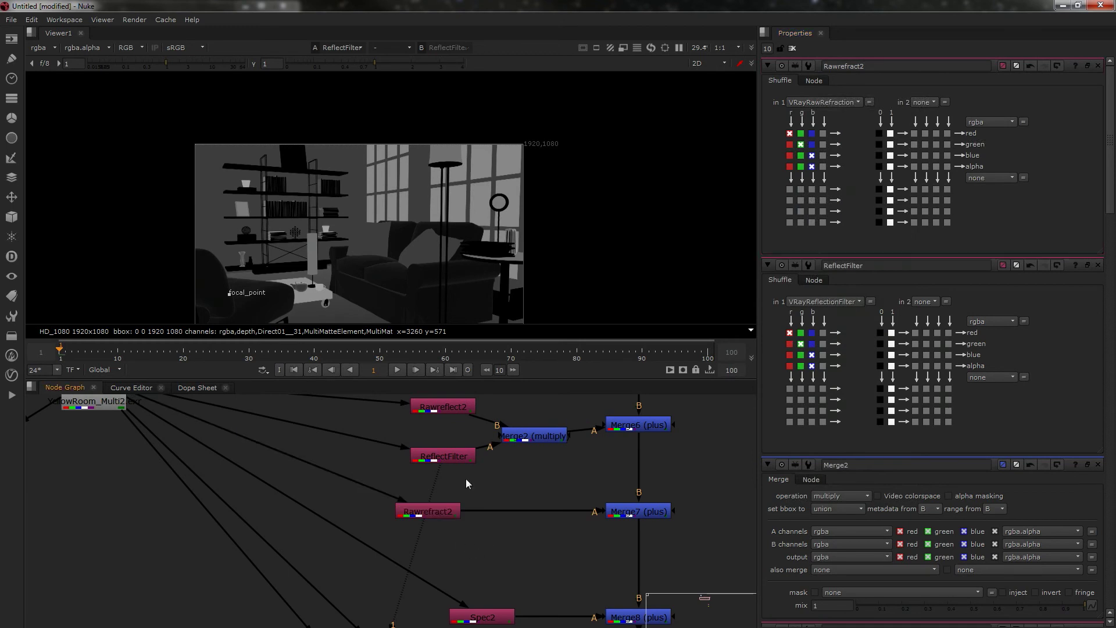
key("Tab")
key("Down")
key("Down")
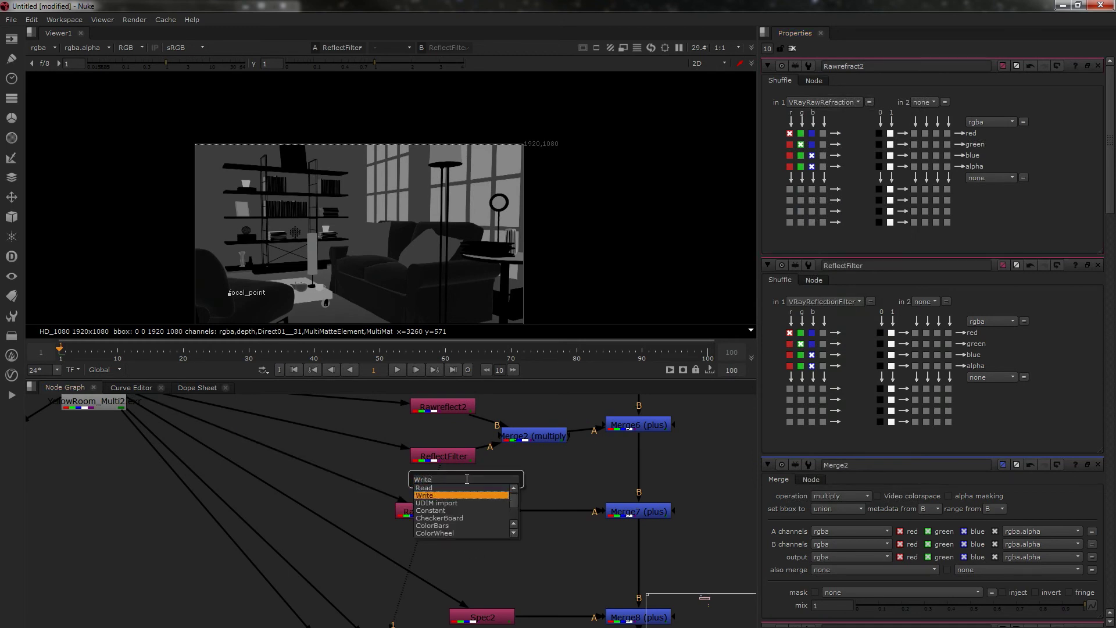
key("BackSpace")
key("BackSpace")
key("BackSpace")
key("BackSpace")
type("Shuffle")
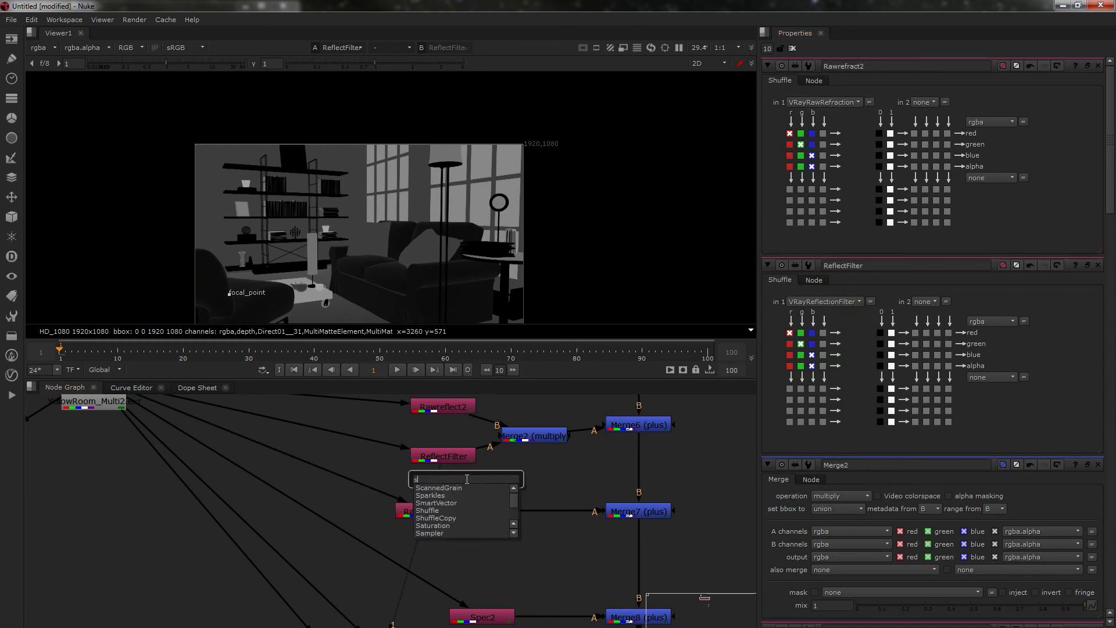
key("Return")
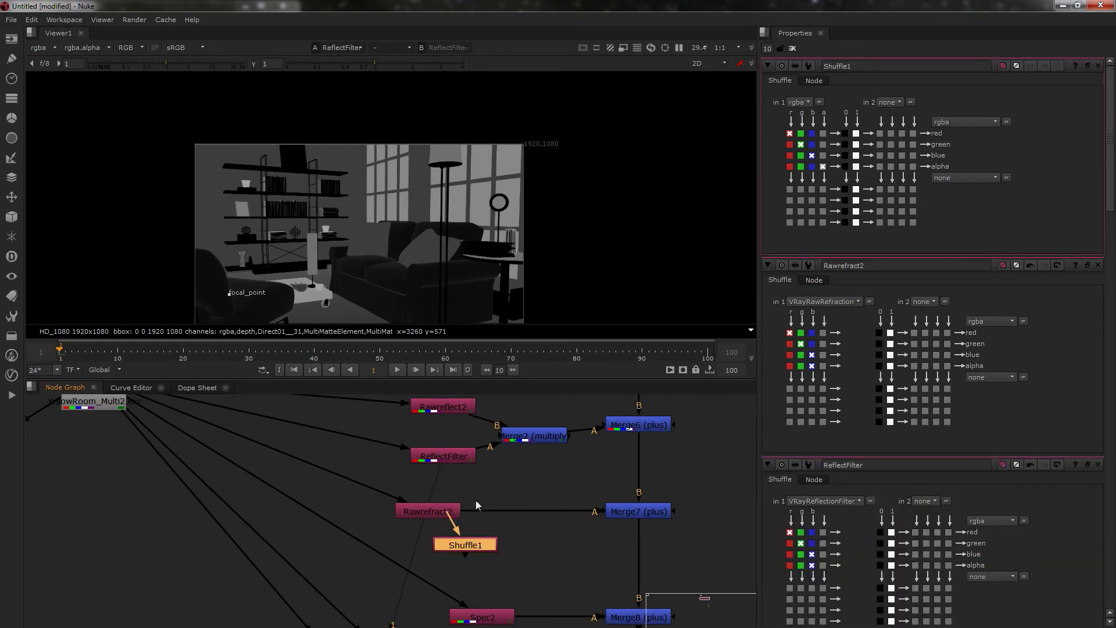
- Connect the new Shuffle to Read12 below Rawrefract2, set its input layer to VRayRefractionFilter and rename it Refraction_filter
left_click_drag(234, 486, 93, 402)
left_click_drag(459, 551, 427, 546)
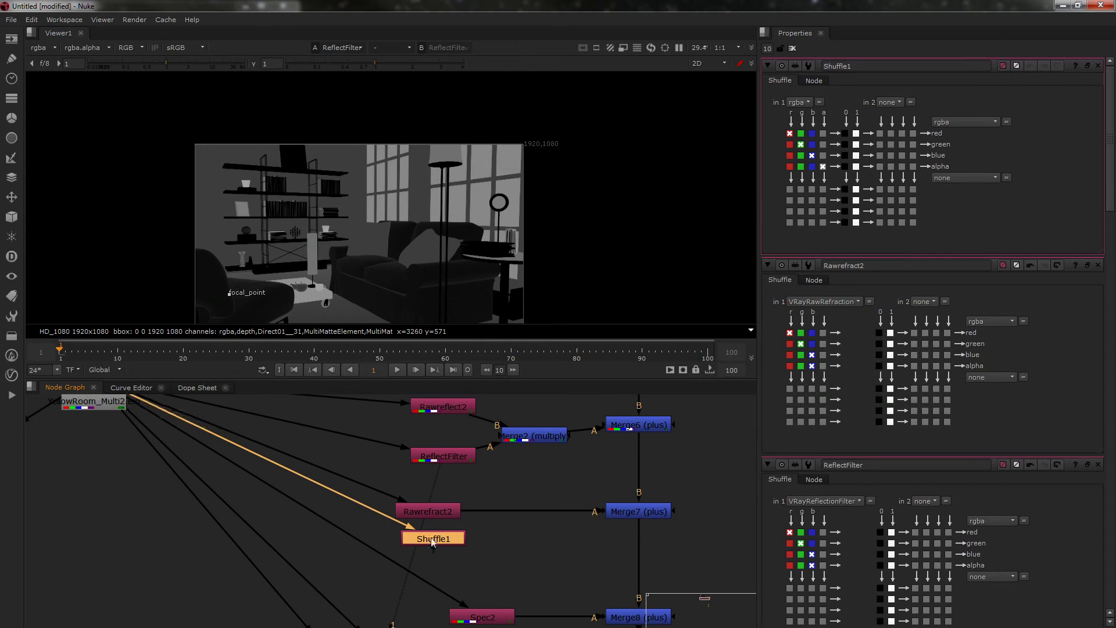
left_click(798, 103)
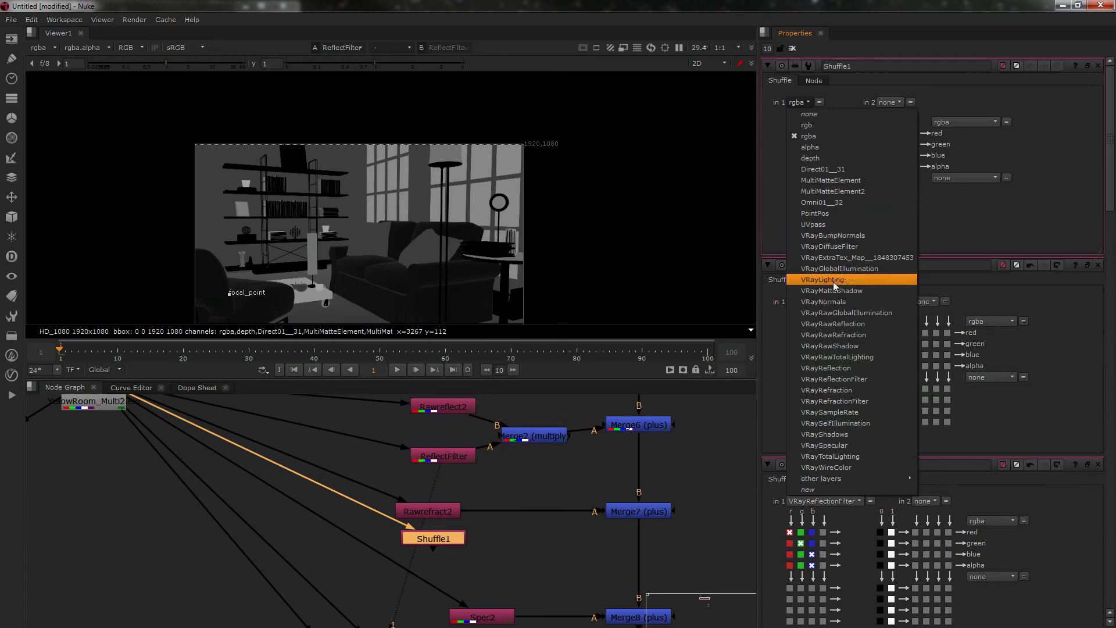
left_click(844, 401)
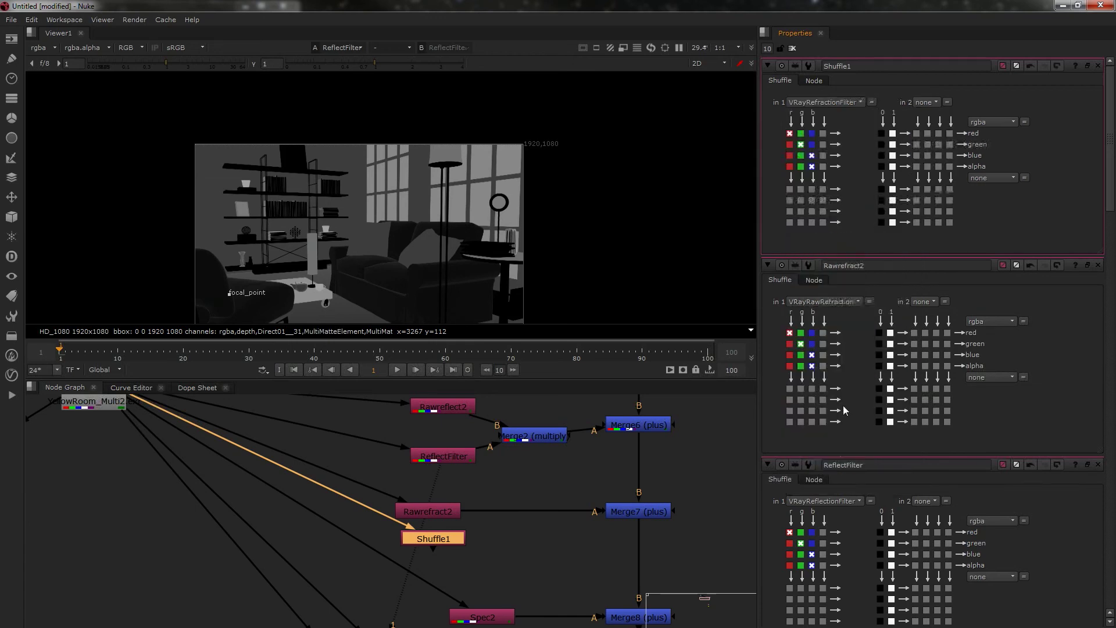
double_click(870, 66)
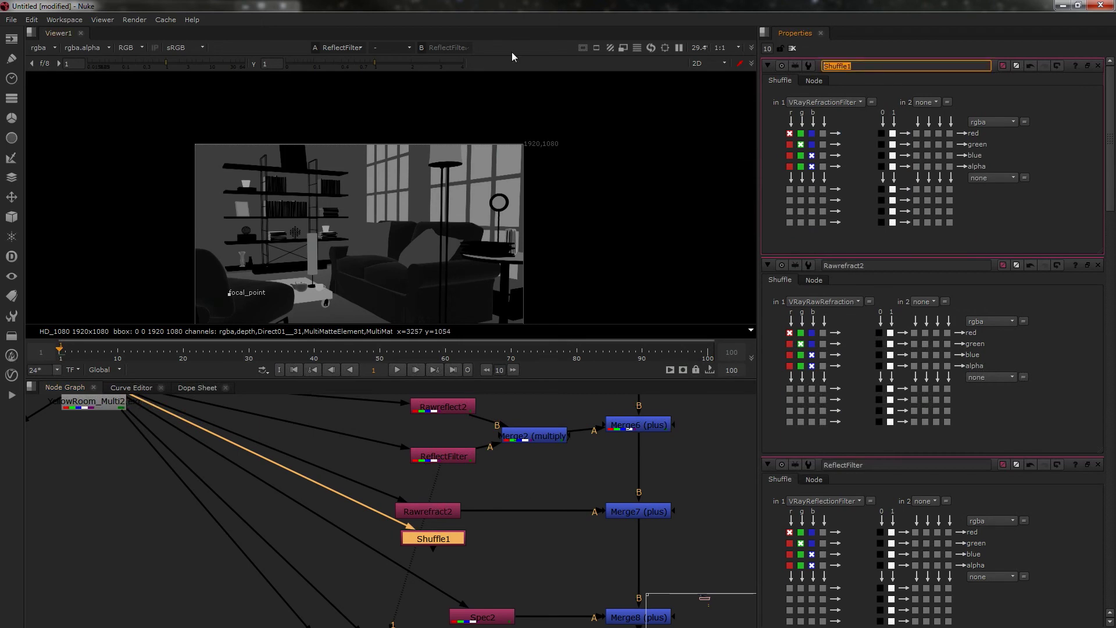
type("Refraction_filter")
key("Return")
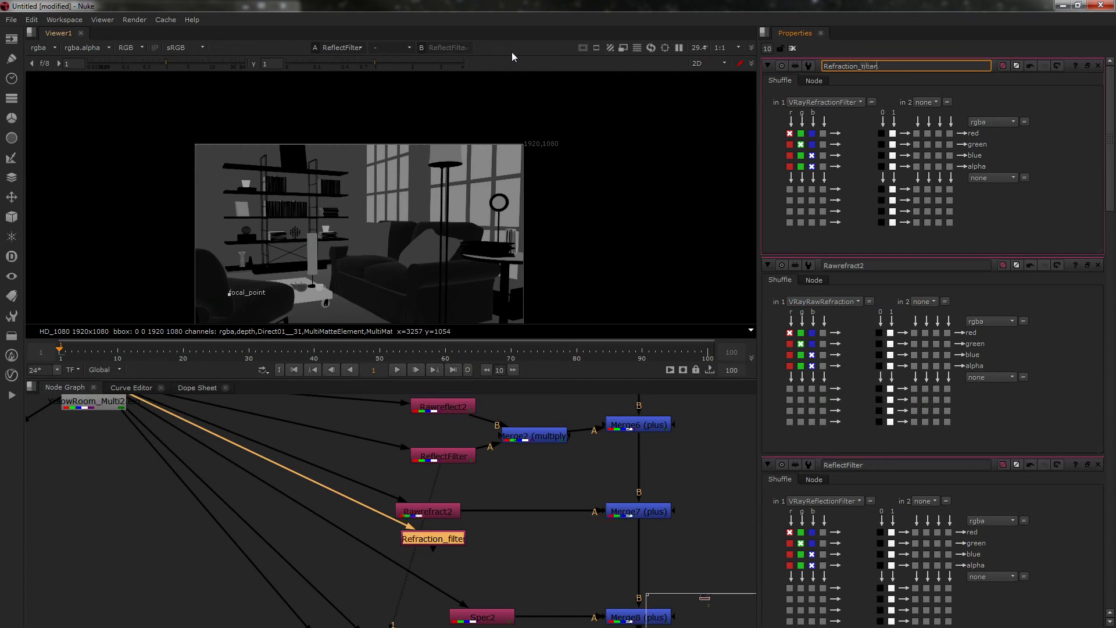
- Add a Merge node combining Rawrefract2 as B and Refraction_filter as A, and view its output
left_click(507, 556)
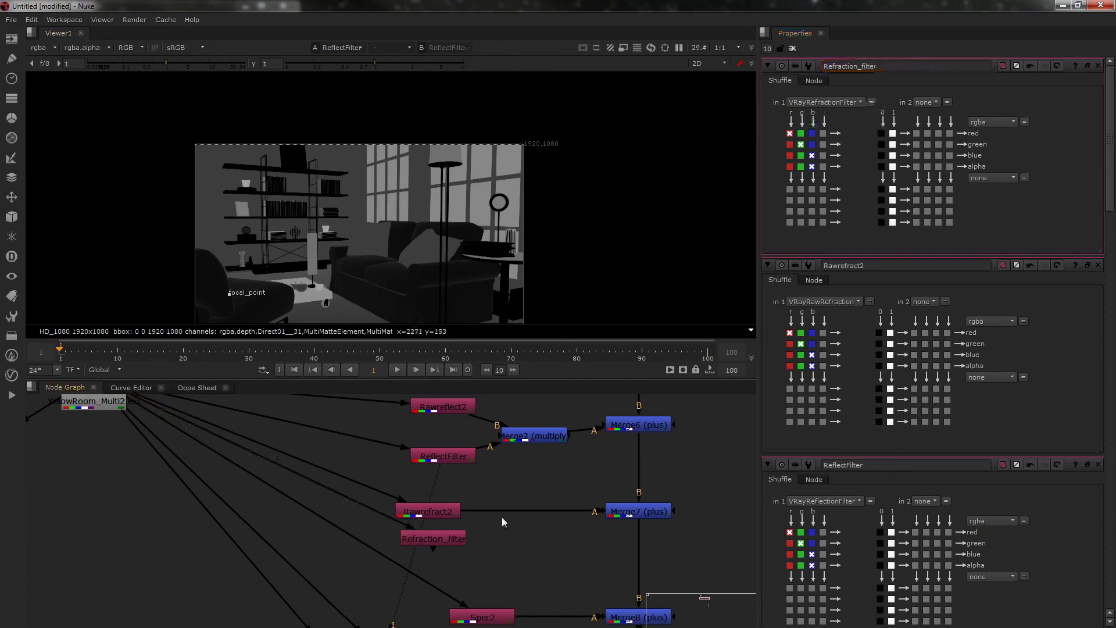
key("m")
left_click_drag(493, 535, 441, 511)
left_click_drag(522, 554, 526, 538)
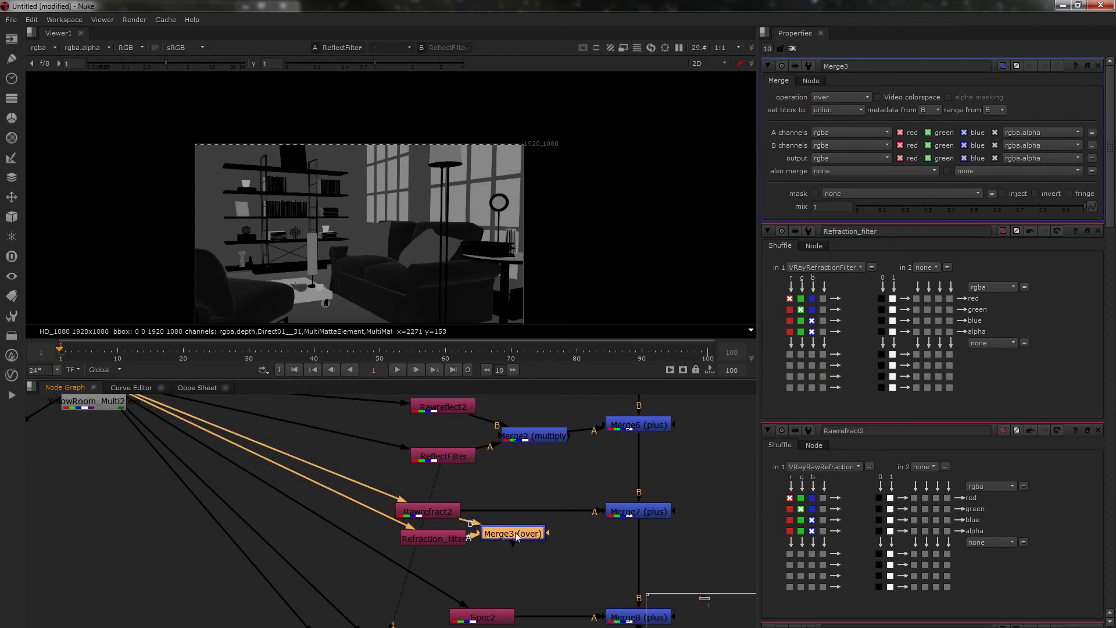
key("1")
- Set Merge3's operation to multiply and feed it into input A of Merge7, placing it between the refraction passes and Merge7
left_click(840, 97)
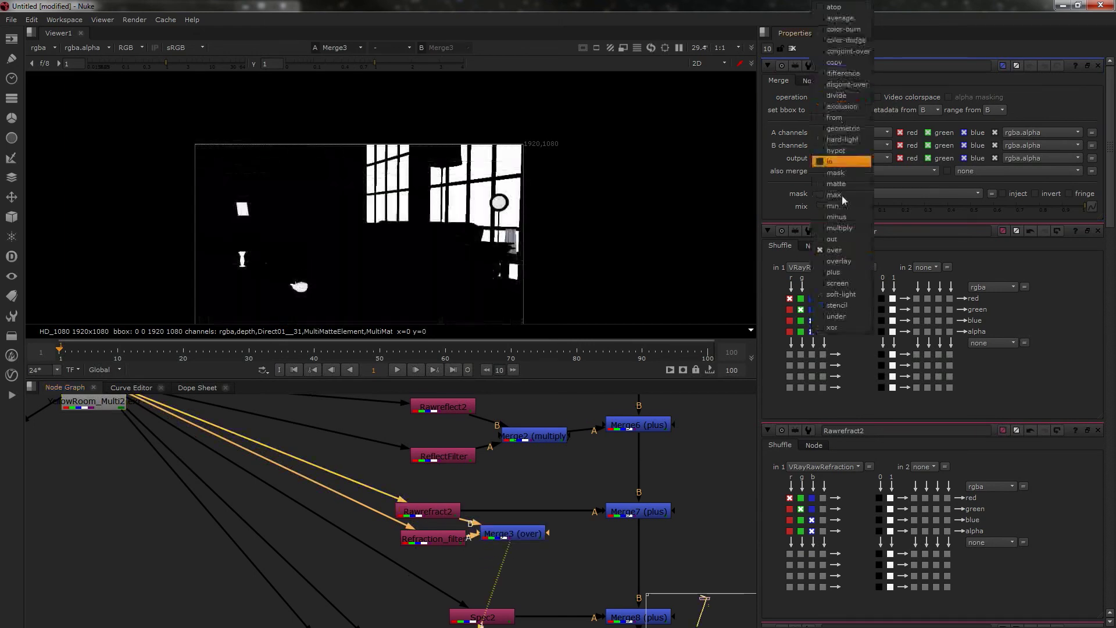
left_click(840, 230)
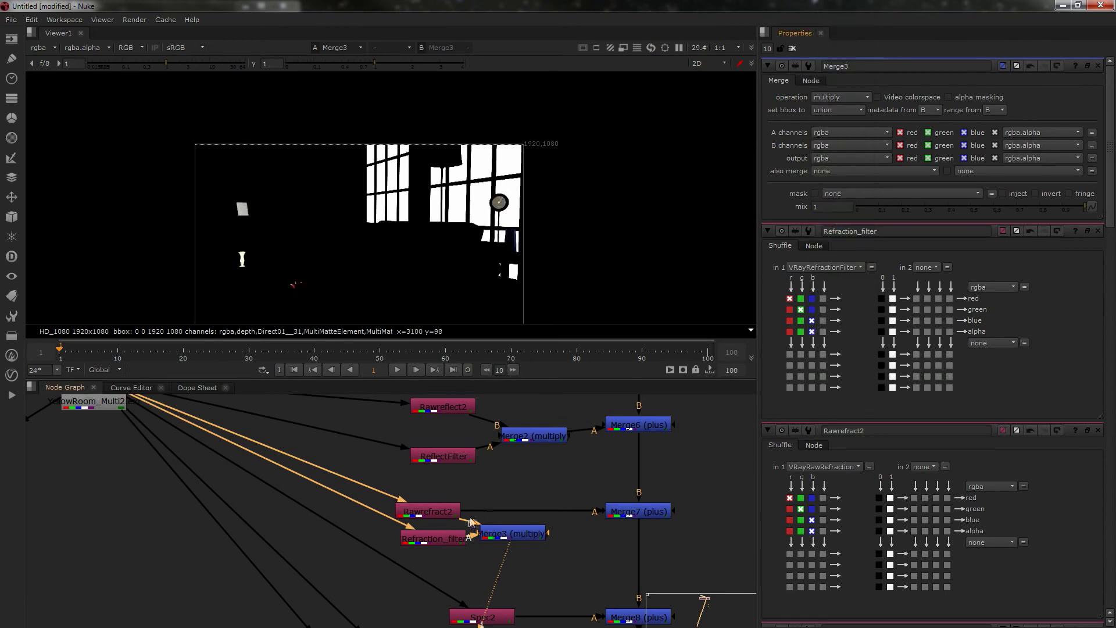
left_click_drag(492, 514, 538, 531)
left_click(525, 529)
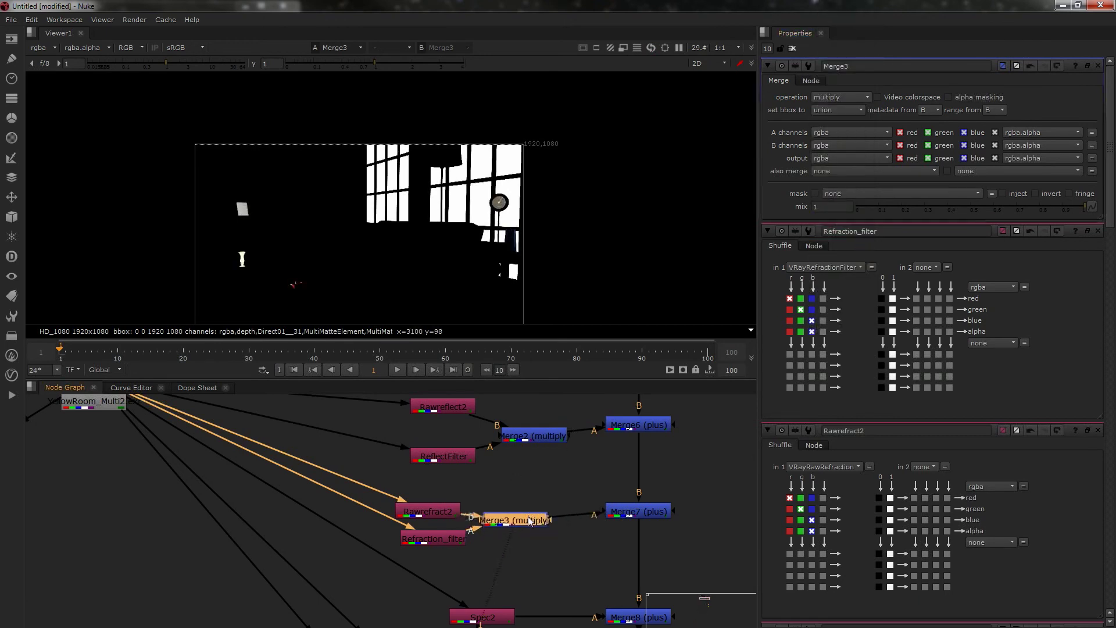
- Open the Ao2 shuffle's properties and view the ambient occlusion pass
scroll(539, 539, "down", 2)
middle_click_drag(539, 540, 519, 436)
left_click(473, 503)
double_click(474, 504)
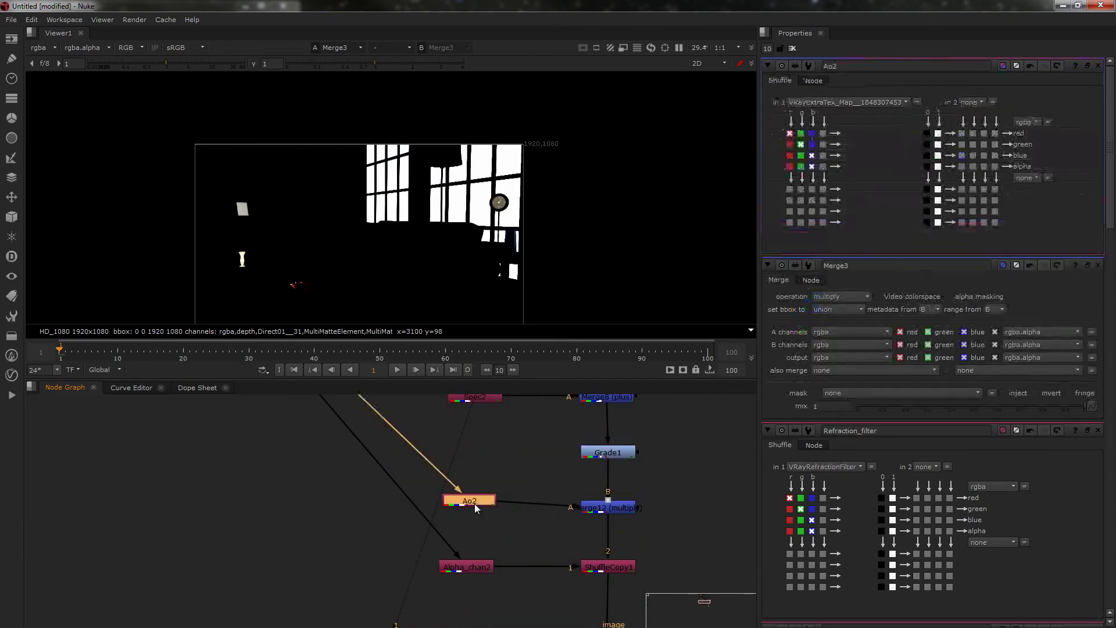
key("1")
- Add a Grade node after Ao2 and set its blackpoint to 0.35
left_click(475, 500)
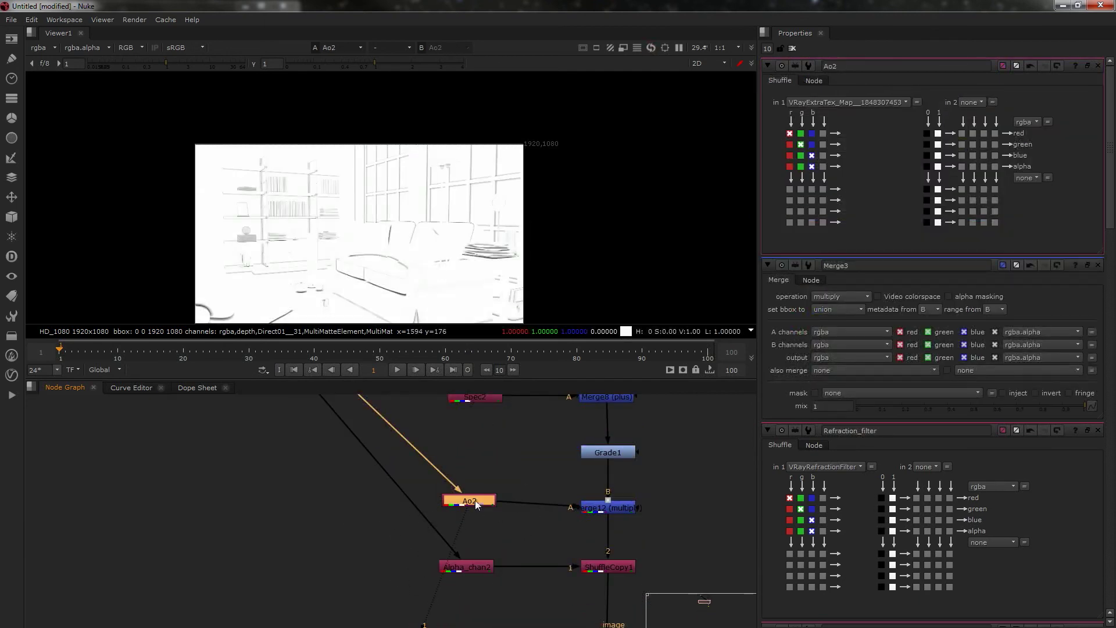
key("g")
left_click_drag(964, 109, 1013, 114)
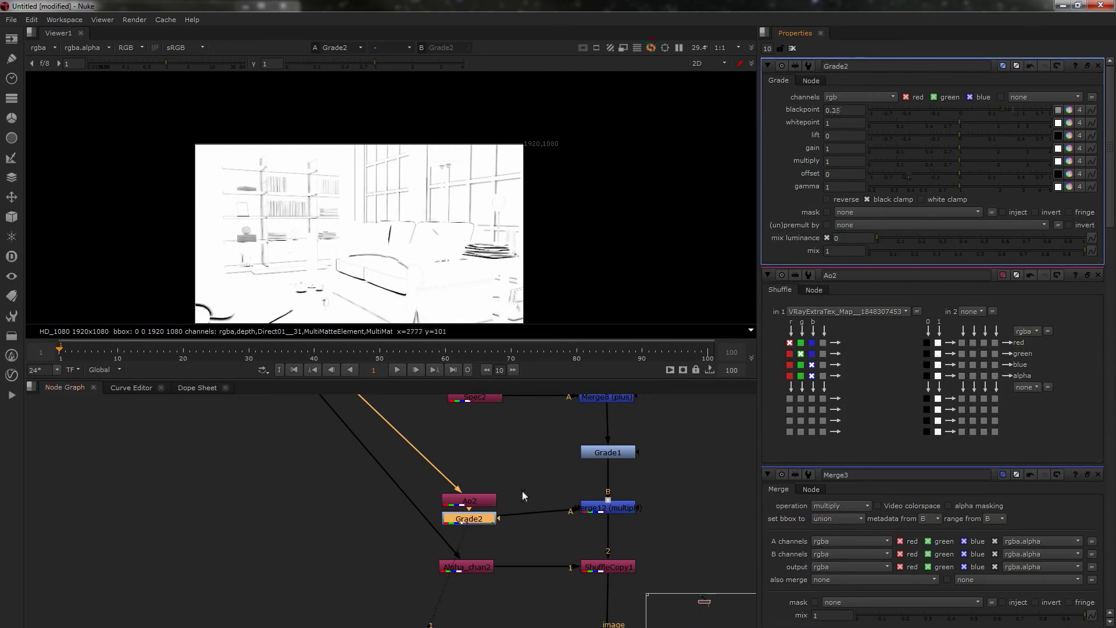
- Add a Blur node after Grade2 and set its size to 4.4
key("Tab")
type("Blur")
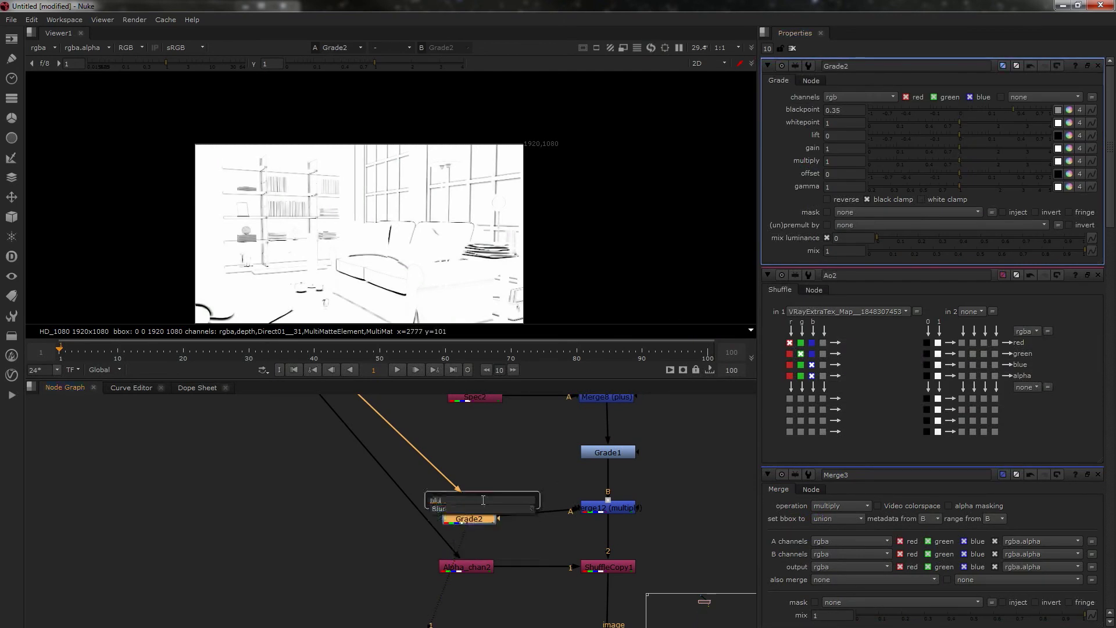
key("Return")
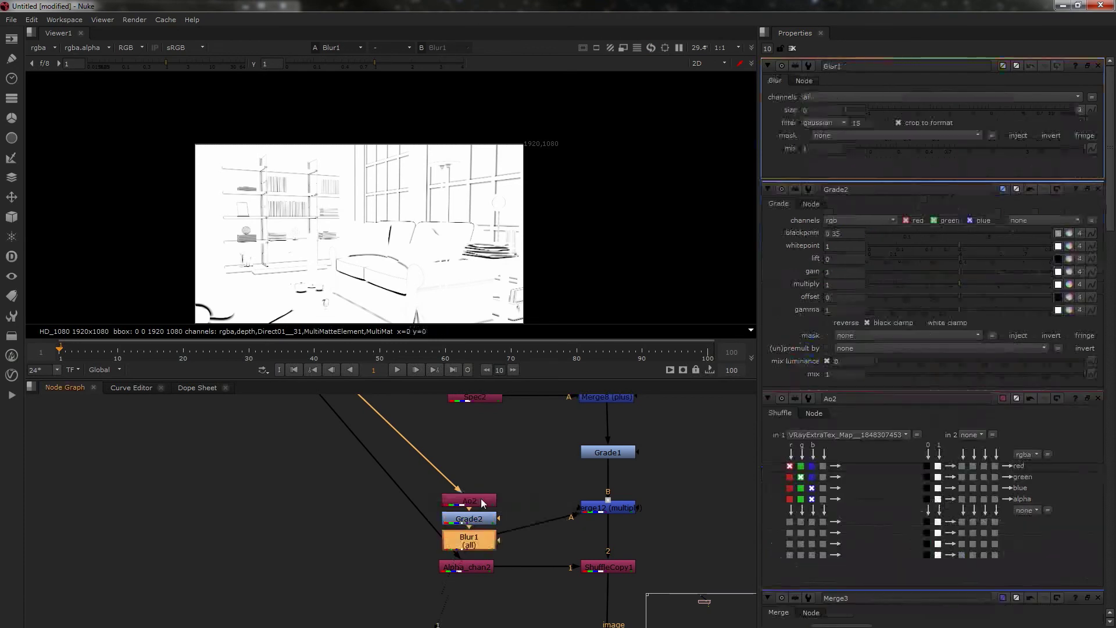
left_click_drag(856, 111, 894, 121)
- Inspect Alpha_chan2's shuffle settings and its connection into ShuffleCopy1
middle_click_drag(595, 537, 583, 466)
left_click(602, 439)
double_click(452, 497)
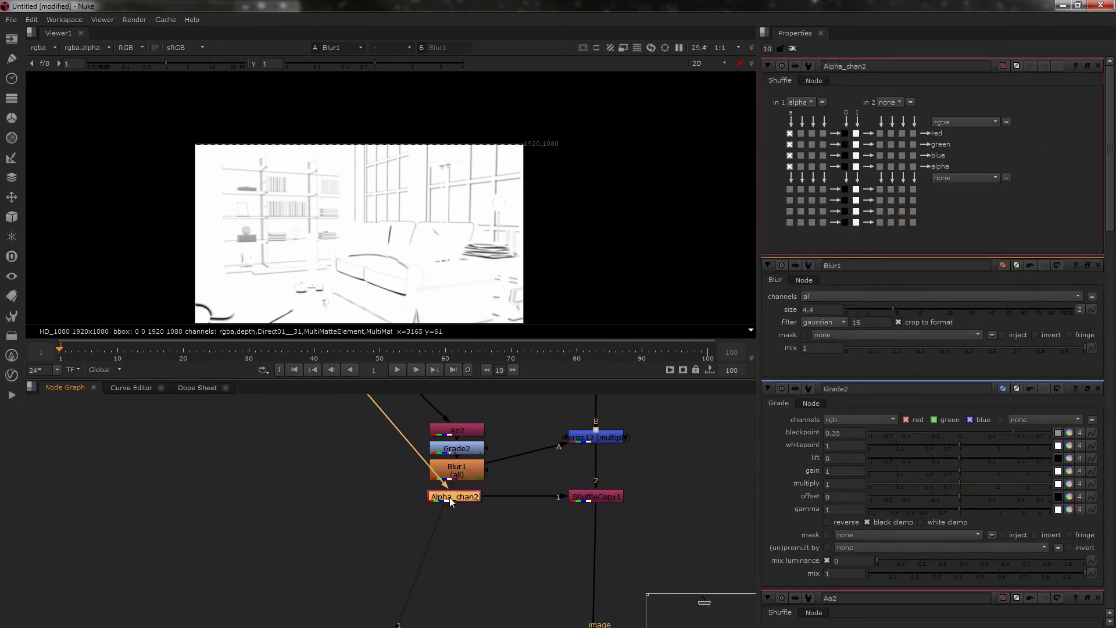
left_click(591, 501)
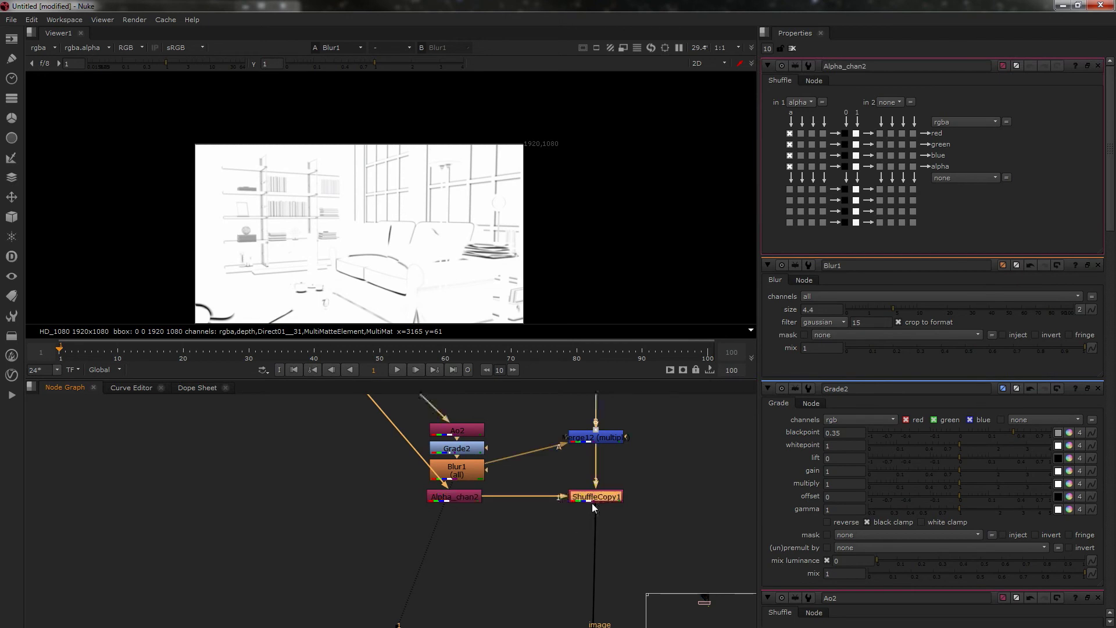
- View the ZDefocus1 output below ShuffleCopy1 to examine the complete composite
scroll(607, 536, "down", 3)
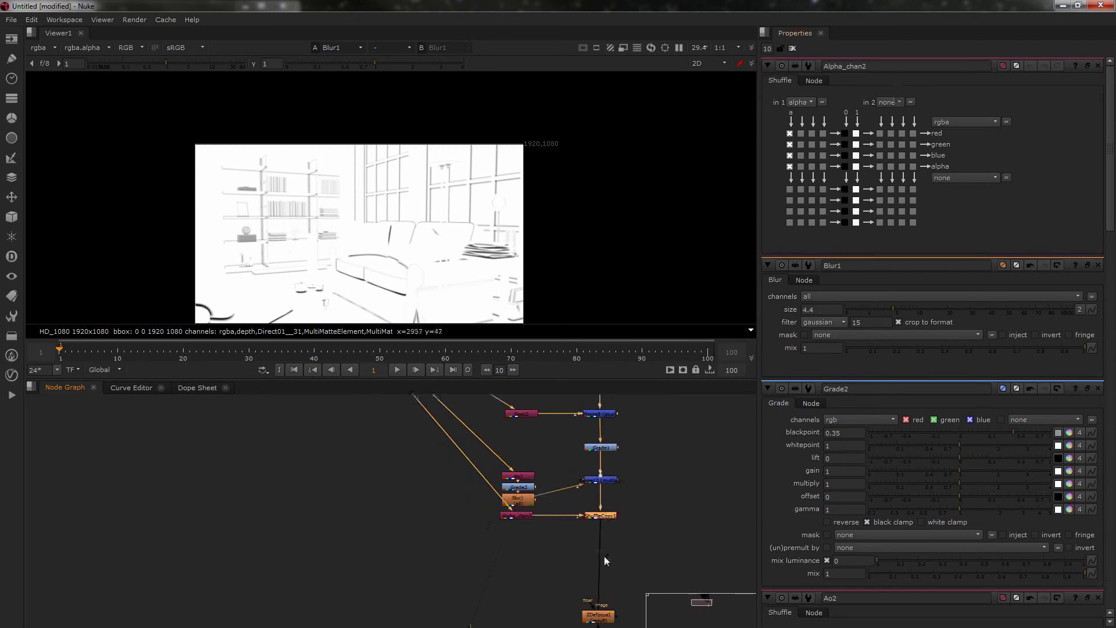
middle_click_drag(606, 566, 582, 464)
left_click(577, 510)
key("1")
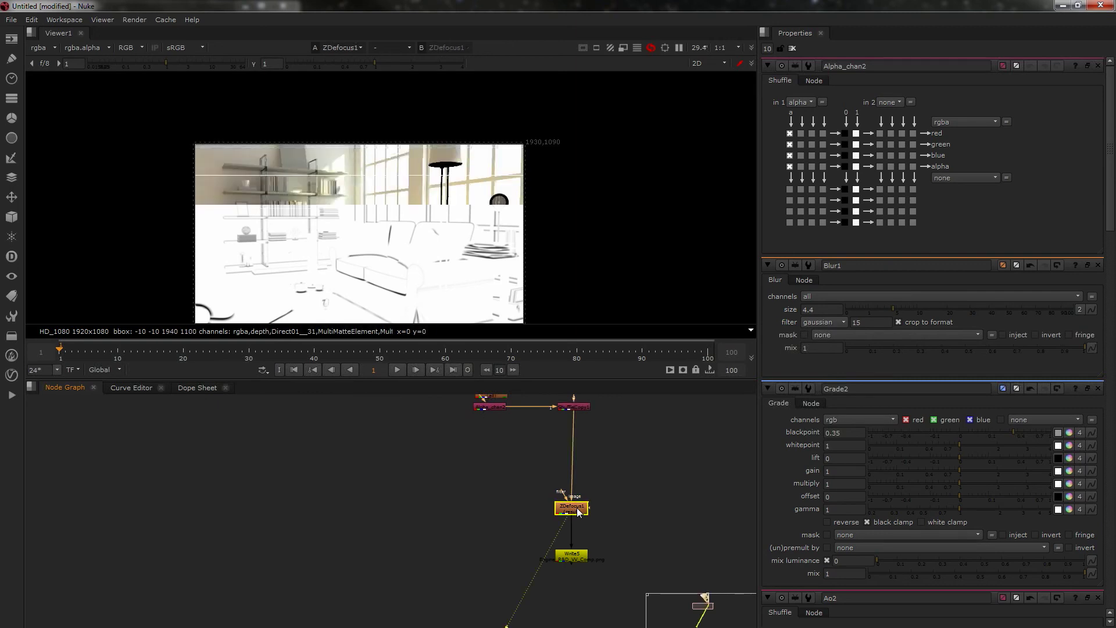
scroll(326, 240, "up", 3)
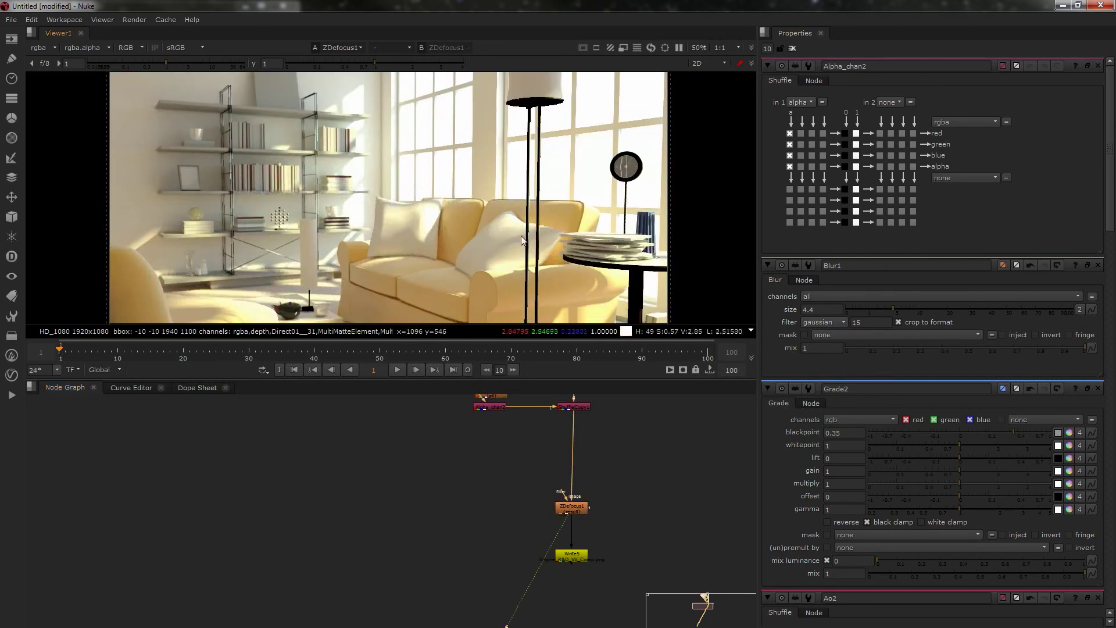
- Switch ZDefocus1's output to focal plane setup to examine the focus zones, and return it to result
double_click(573, 511)
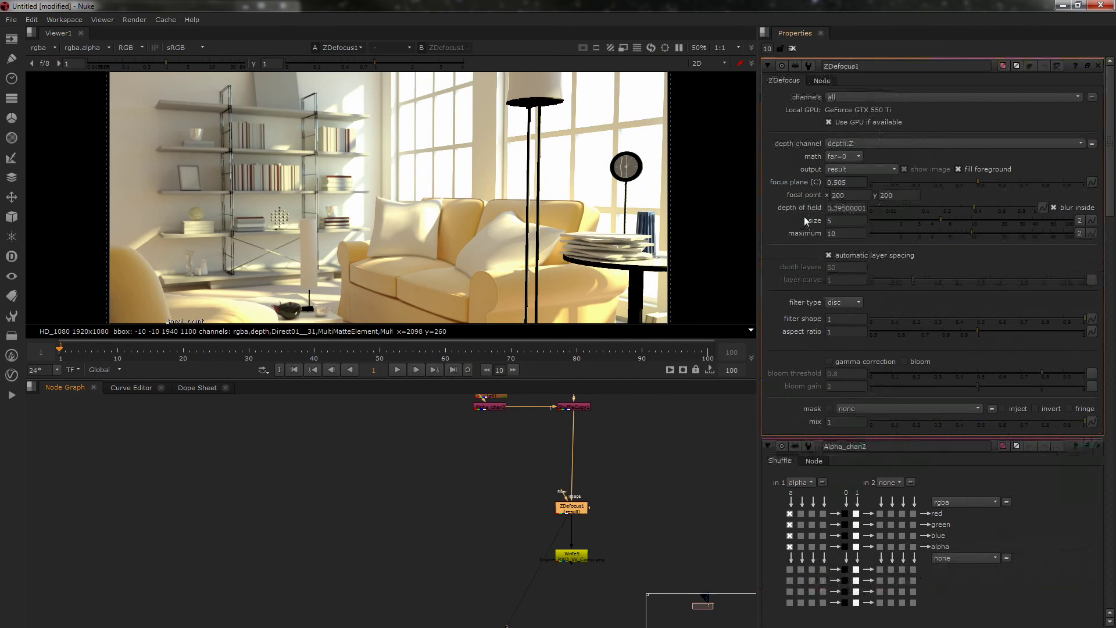
left_click(864, 170)
left_click(862, 182)
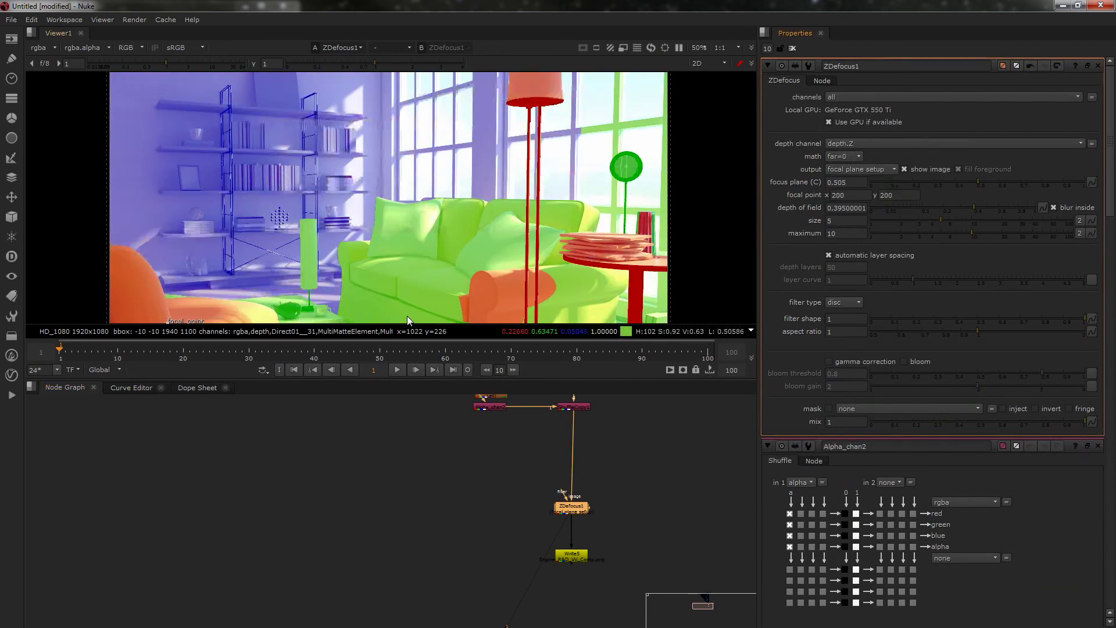
scroll(455, 226, "down", 3)
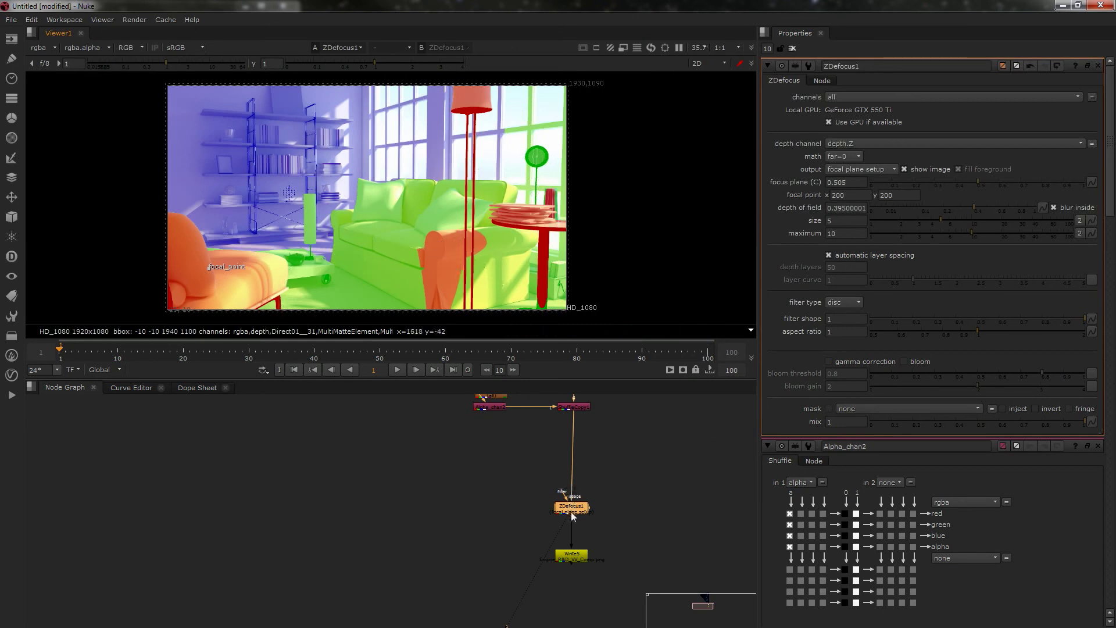
left_click(860, 169)
left_click(865, 159)
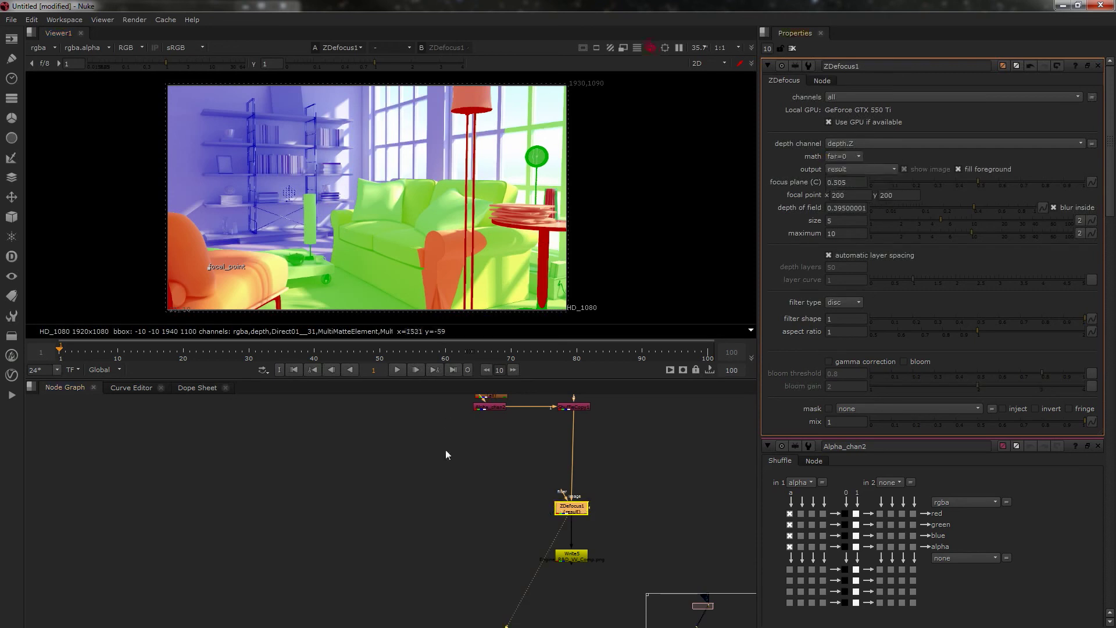
- Space out Rawrefract2 and Refraction_filter and shift Merge3 closer to Merge7 in the enlarged node graph
middle_click_drag(371, 466, 377, 524)
scroll(419, 450, "down", 5)
middle_click_drag(424, 442, 438, 527)
middle_click_drag(394, 455, 410, 498)
scroll(391, 521, "up", 3)
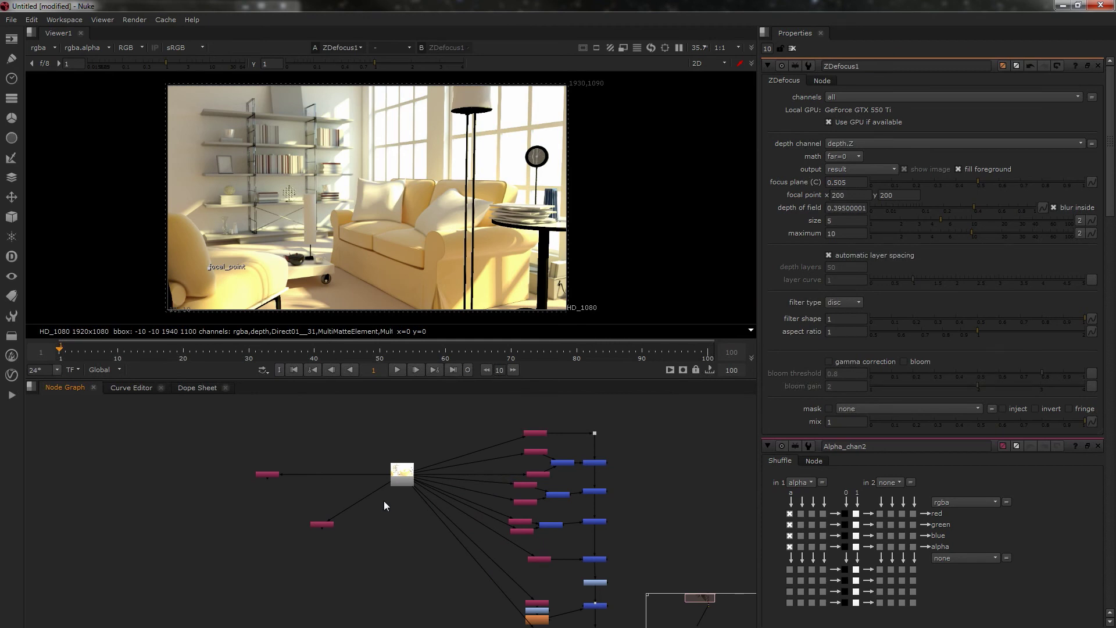
scroll(558, 488, "up", 2)
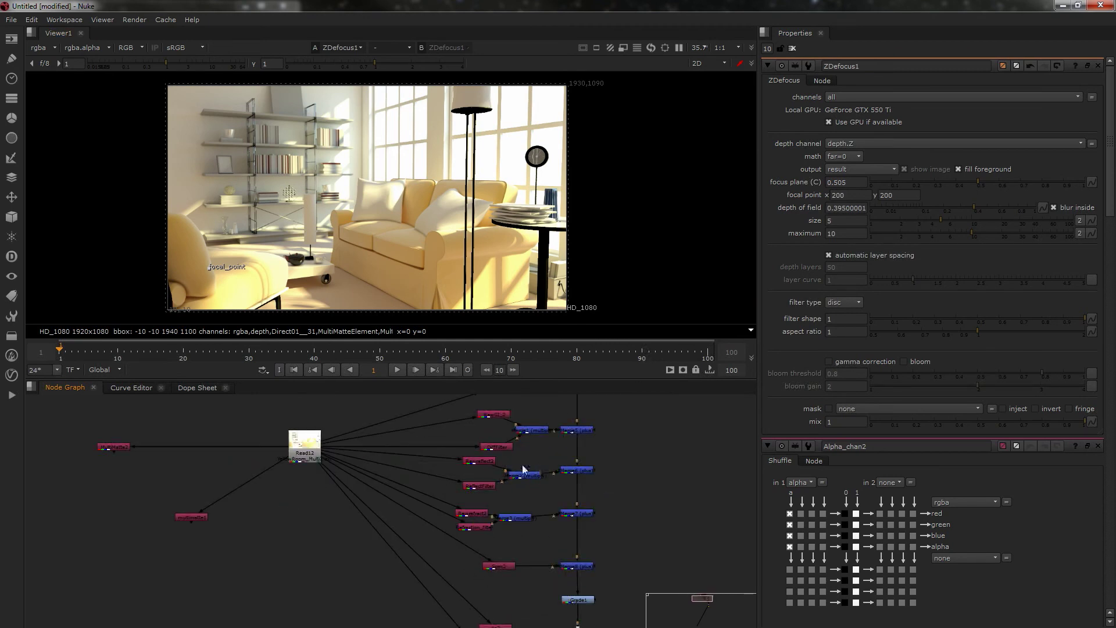
key("space")
scroll(523, 325, "up", 3)
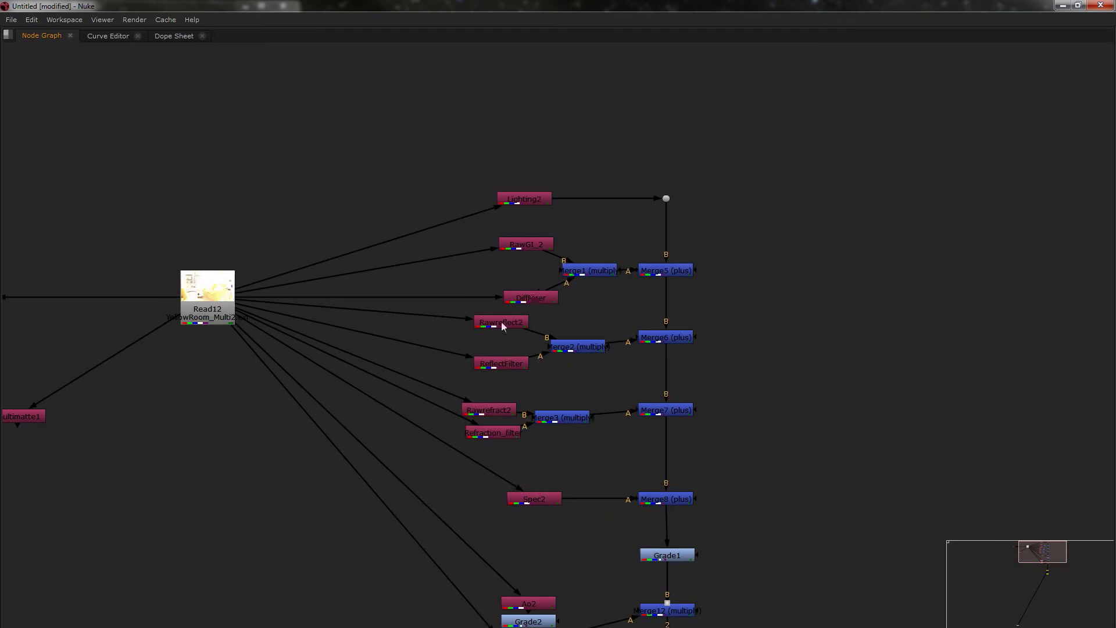
left_click_drag(511, 411, 519, 396)
left_click_drag(503, 437, 583, 421)
left_click_drag(517, 437, 509, 435)
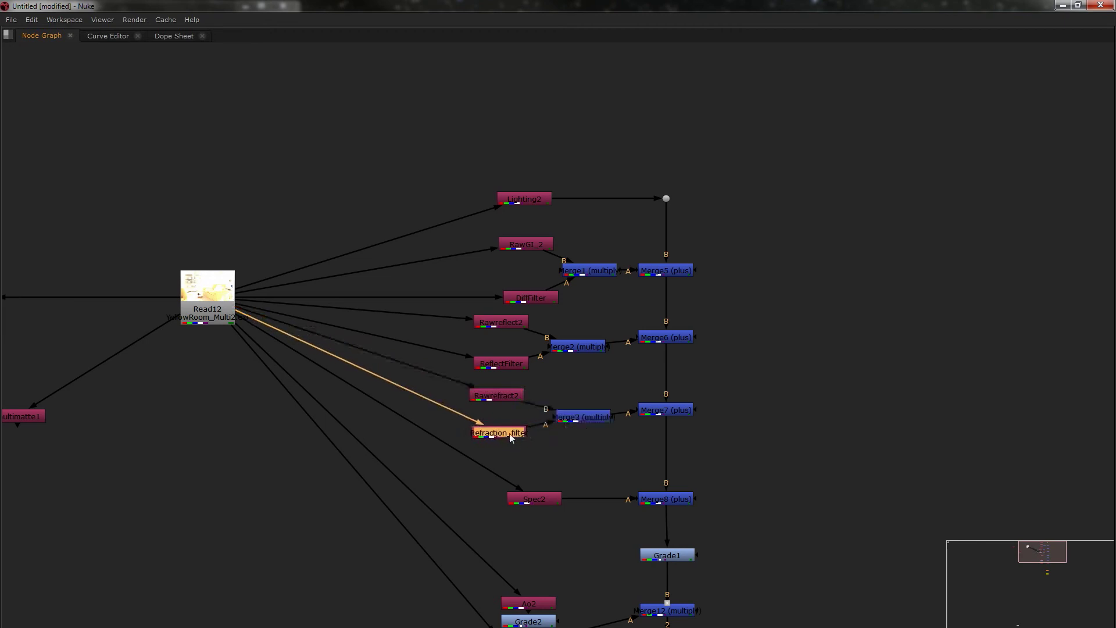
- Align Merge2 with Merge3 and move DiffFilter and RawGI_2 away from Merge1 to tidy the branches
left_click_drag(581, 350, 587, 348)
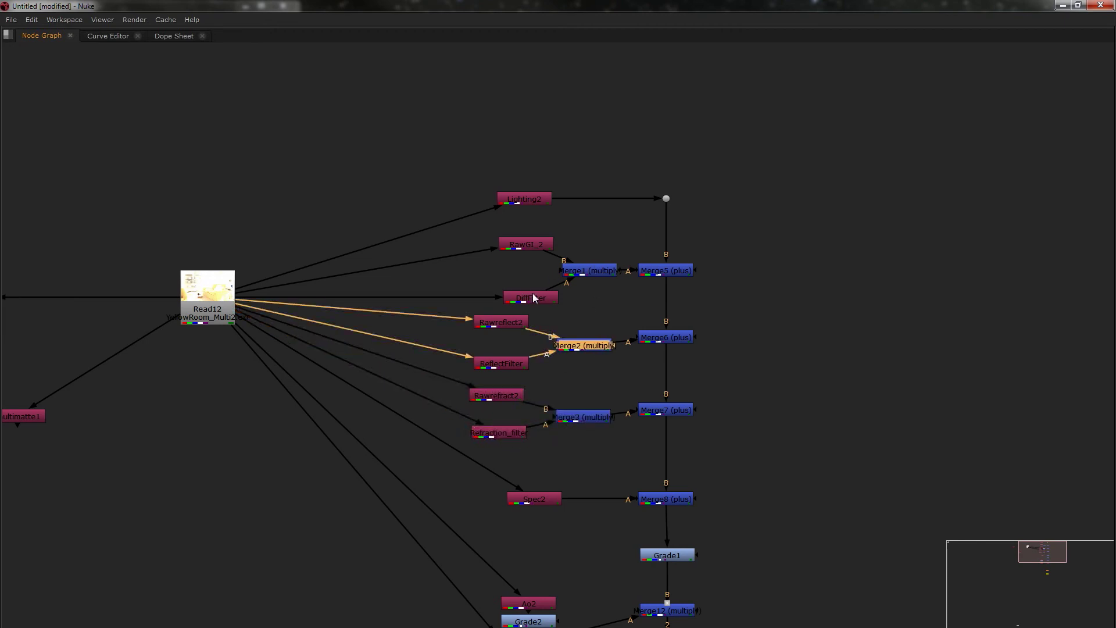
left_click_drag(473, 219, 559, 306)
left_click_drag(542, 300, 518, 303)
left_click_drag(529, 246, 520, 243)
key("alt+Tab")
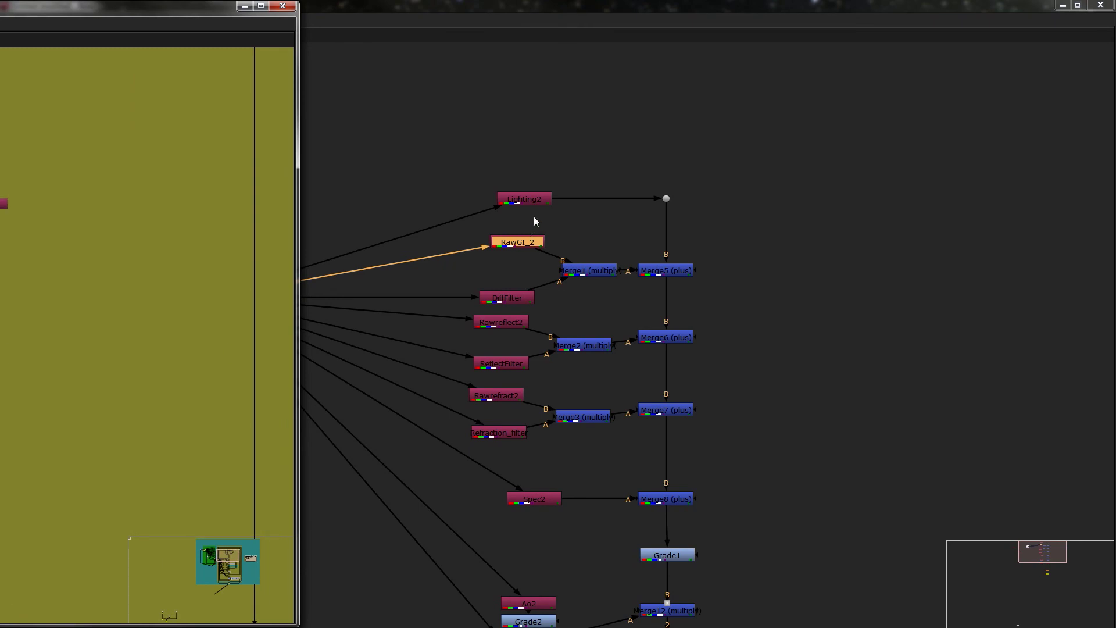
left_click(528, 201)
left_click(539, 186)
left_click(534, 200)
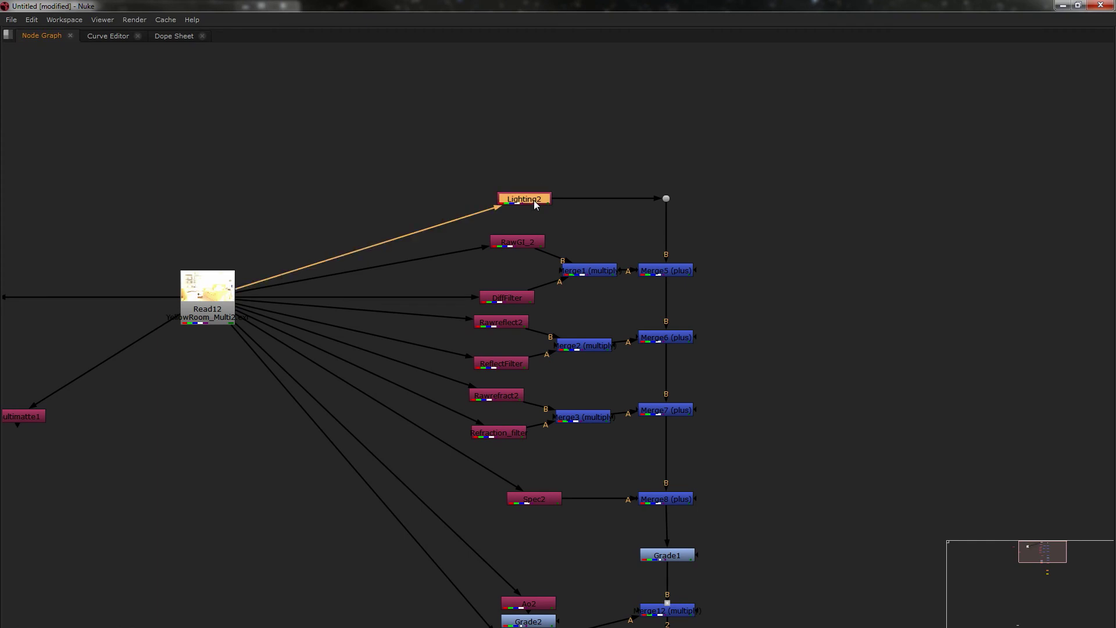
- Add a Shuffle node above Lighting2 and connect its input to Read12
left_click(530, 162)
key("Tab")
type("Shuffle")
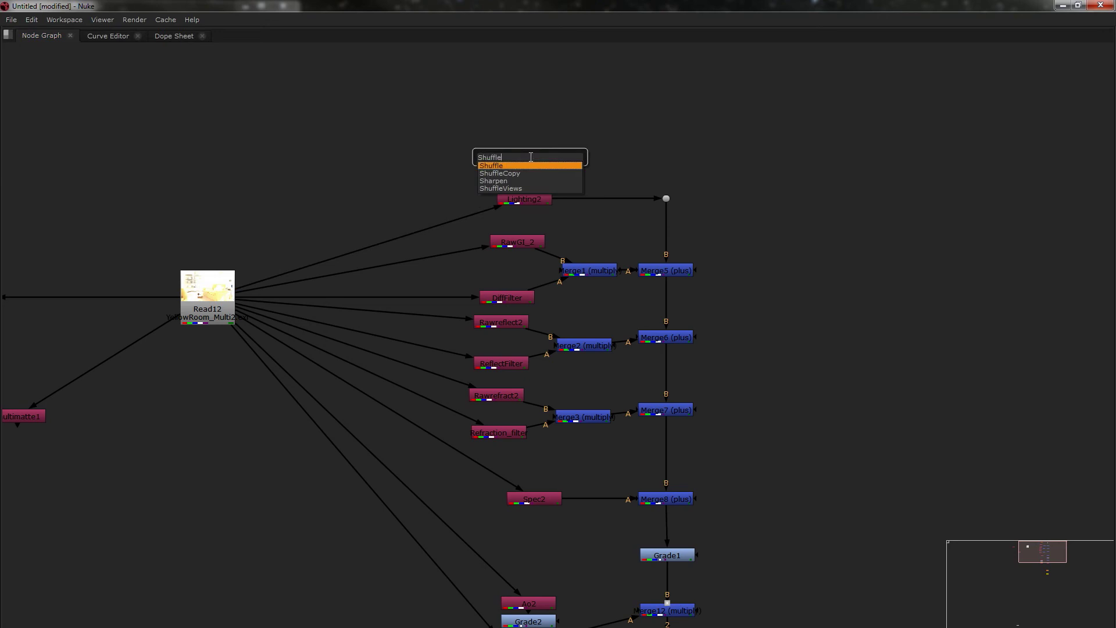
key("Return")
left_click_drag(506, 145, 218, 298)
key("space")
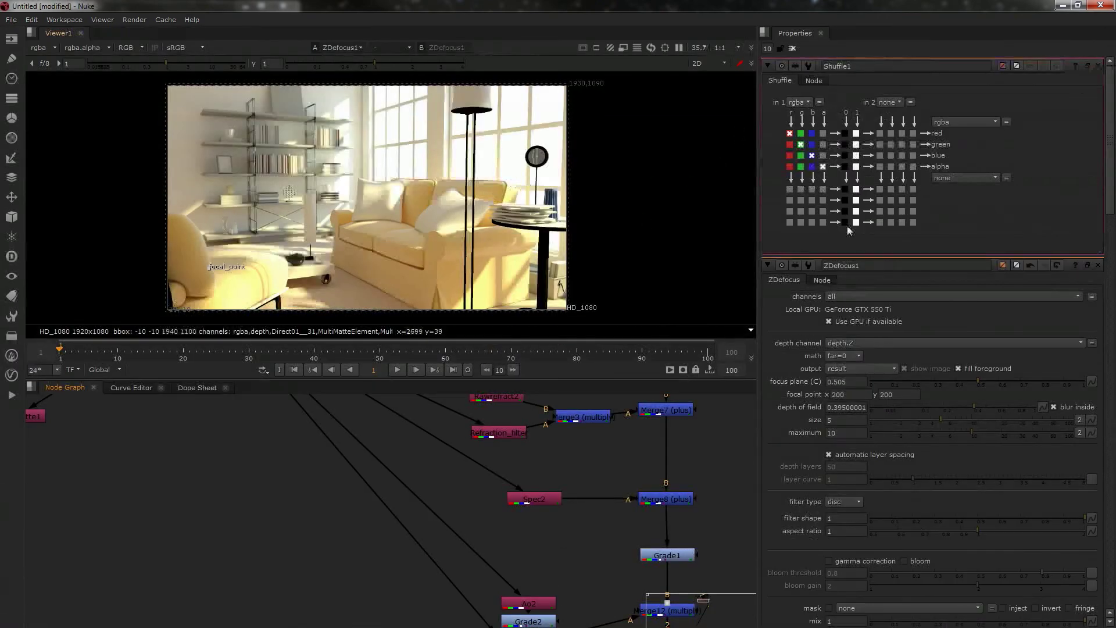
- Set the new Shuffle's input layer to VRayMatteShadow
left_click(799, 101)
left_click(831, 292)
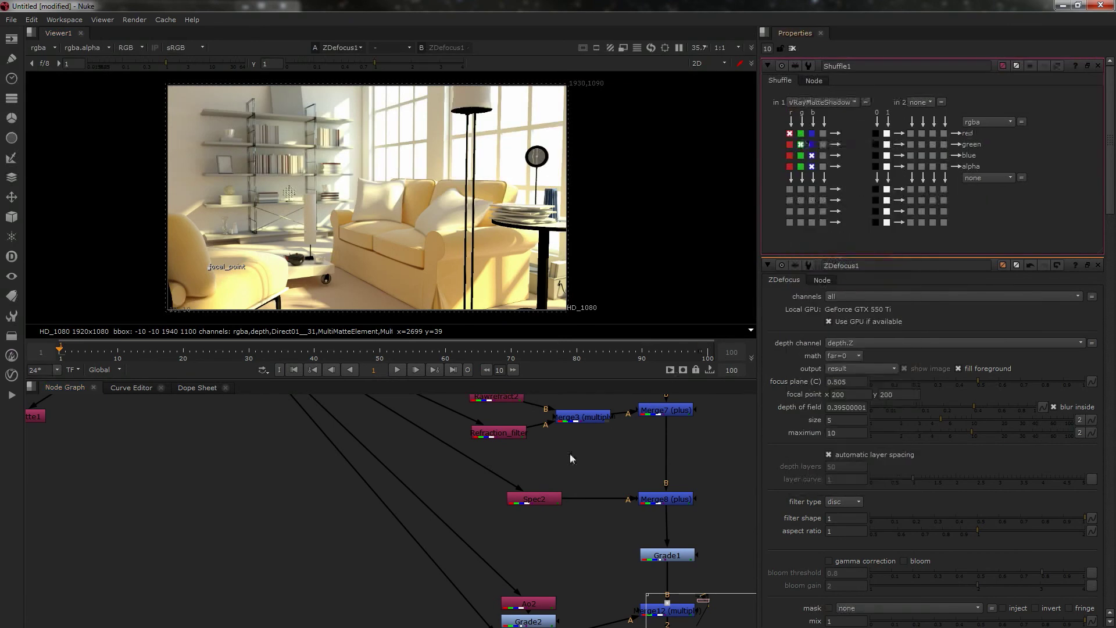
middle_click_drag(581, 399, 454, 540)
middle_click_drag(502, 401, 482, 504)
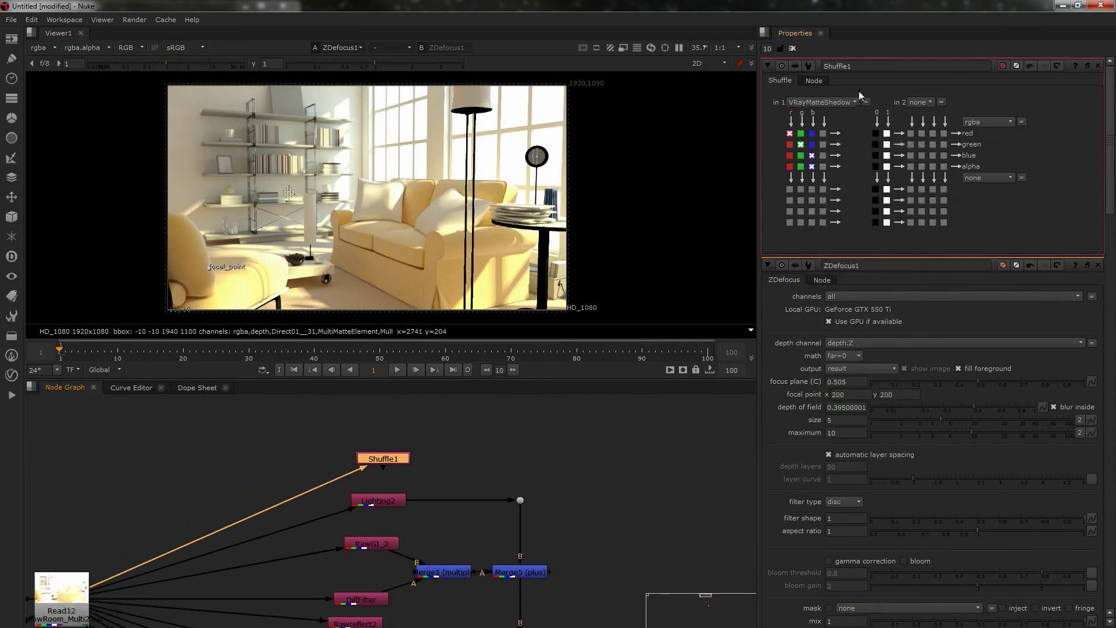
- Rename the new Shuffle node to MatteShadow and move it higher above Lighting2
double_click(860, 66)
type("MatteShadow")
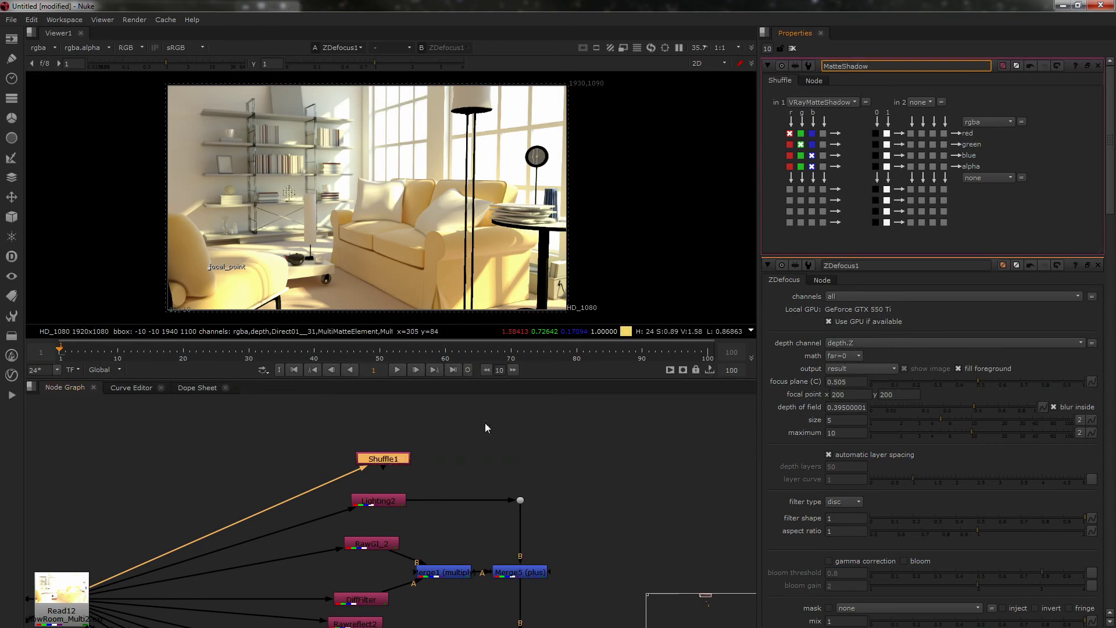
key("Return")
left_click_drag(386, 459, 363, 413)
left_click(389, 515)
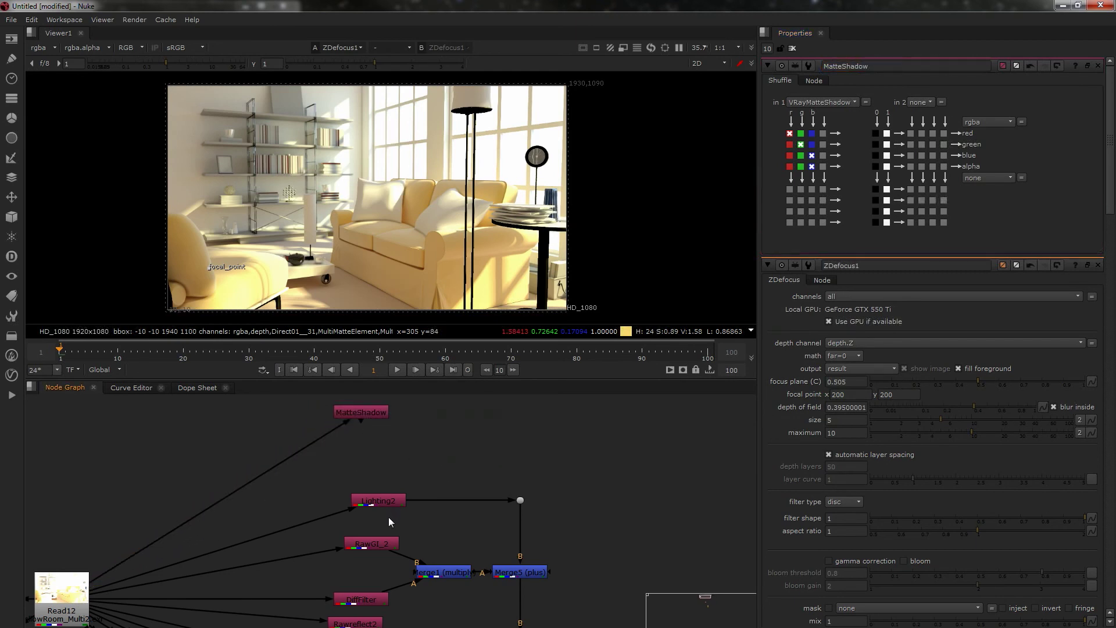
- Open Lighting2's properties and examine the V-Ray layers available for its first input
double_click(383, 503)
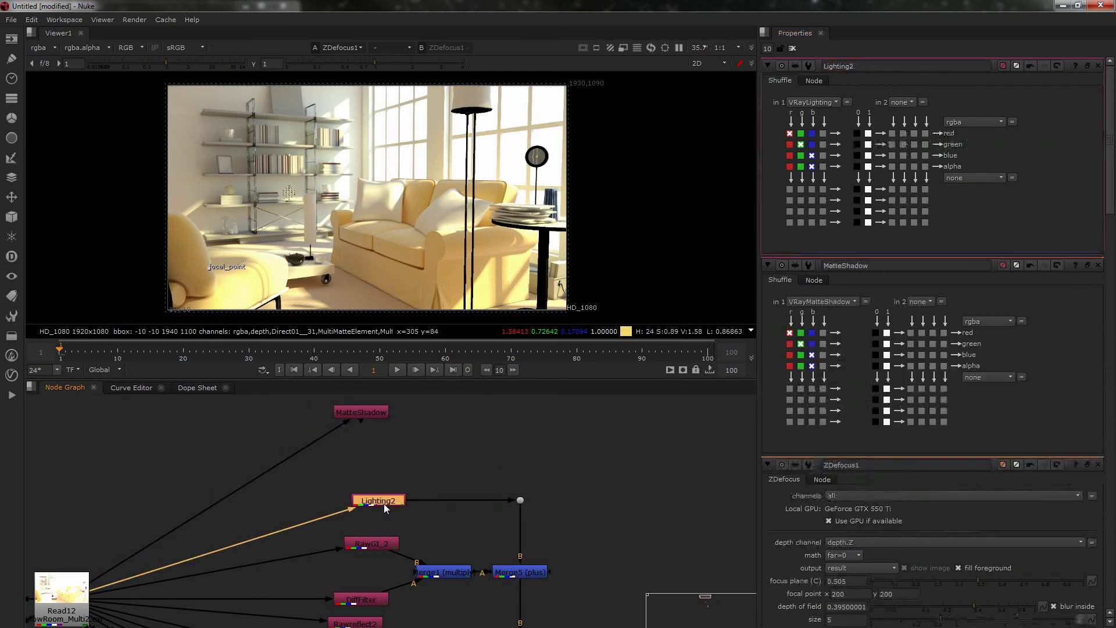
left_click(813, 102)
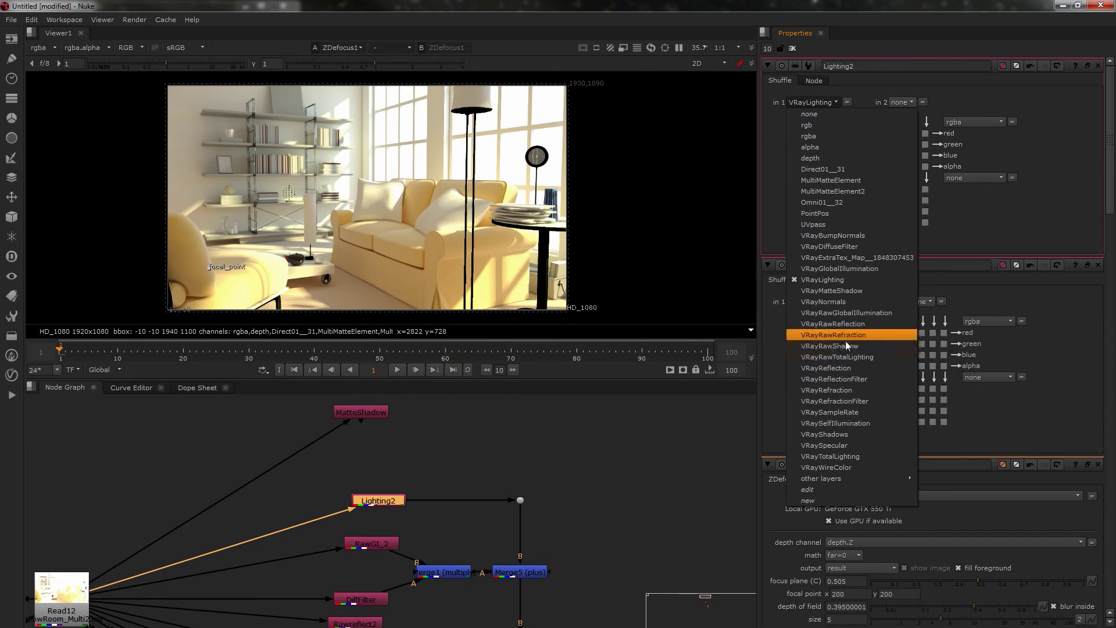
left_click(658, 431)
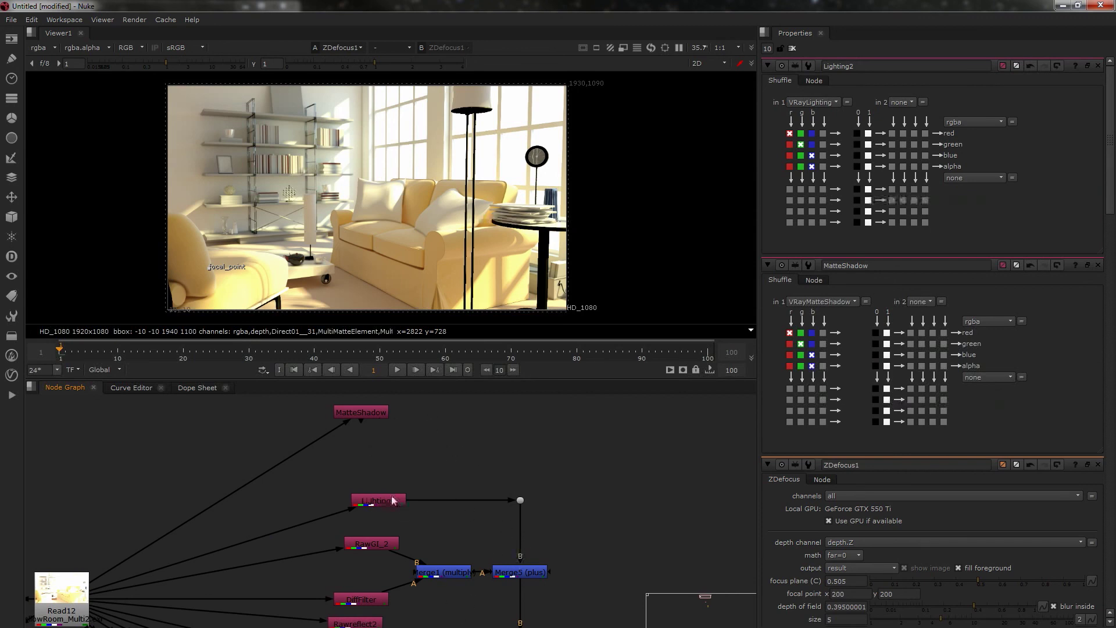
- Delete the MatteShadow node from the node graph
left_click(354, 413)
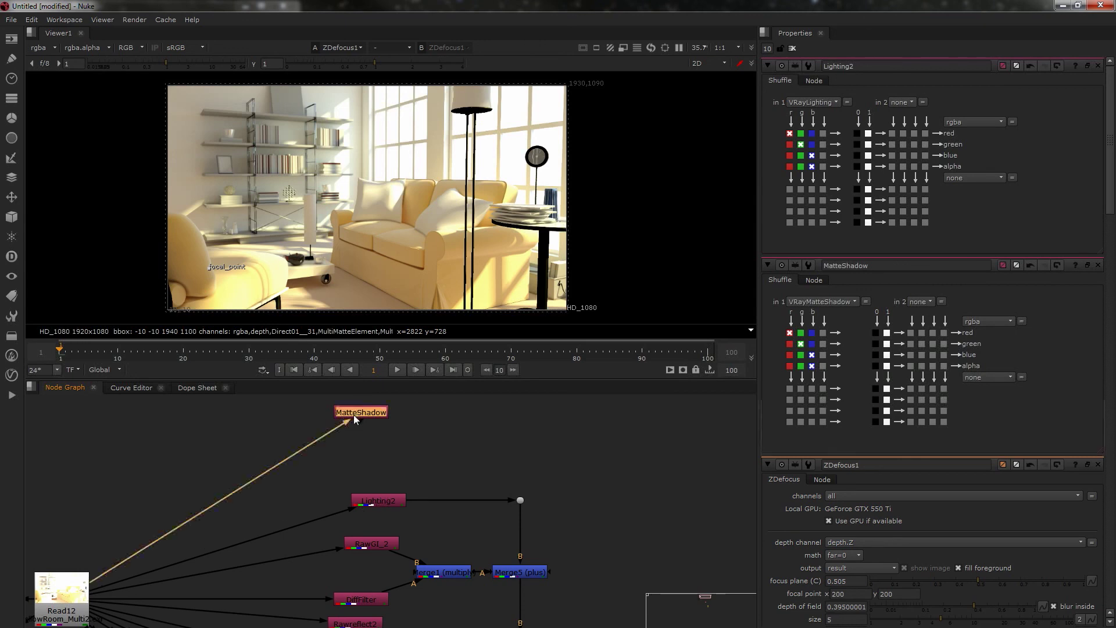
key("Delete")
scroll(508, 420, "down", 5)
scroll(506, 541, "up", 6)
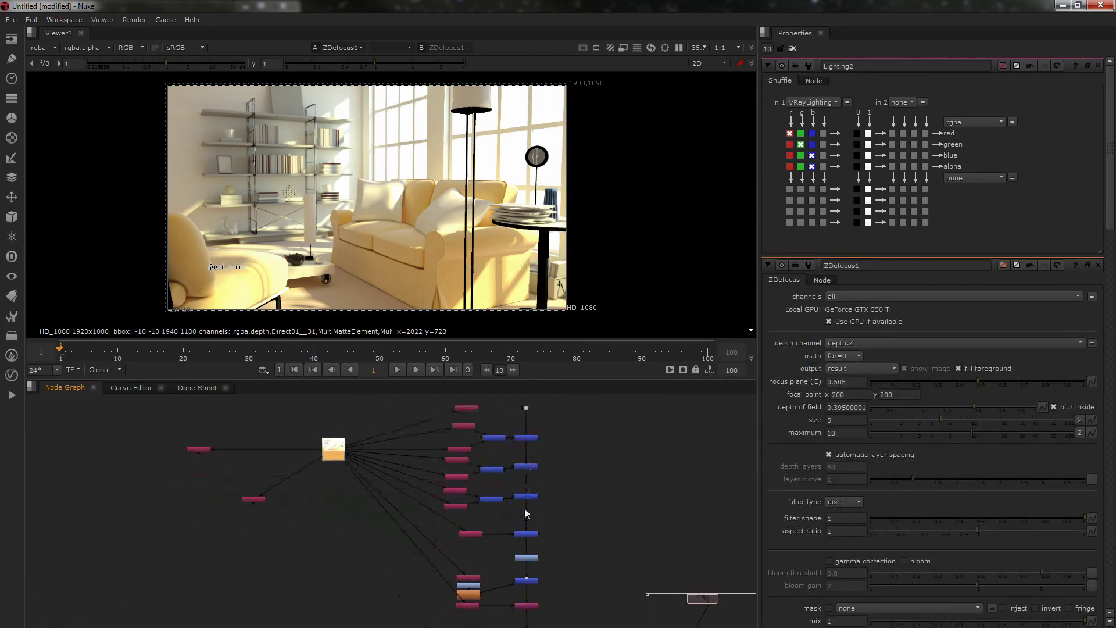
- Set the mix of the ambient occlusion multiply node Merge12 to 0.875
scroll(450, 554, "down", 5)
middle_click_drag(322, 542, 357, 568)
middle_click_drag(371, 516, 371, 528)
scroll(493, 564, "up", 3)
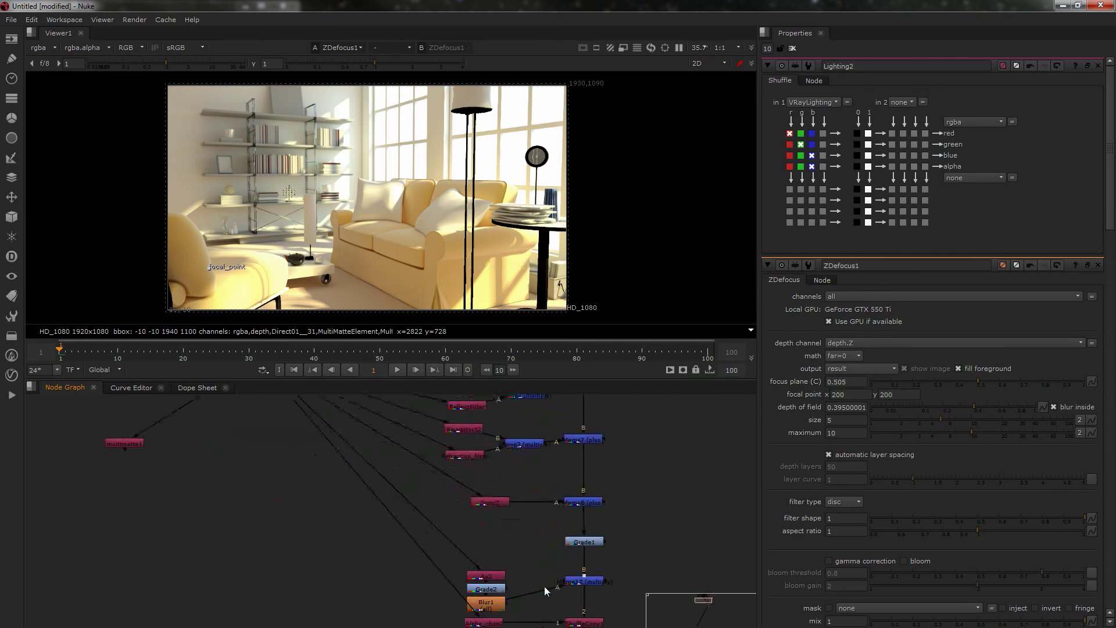
double_click(585, 583)
left_click_drag(976, 207, 1059, 212)
- View the MultiMatte2 and multimatte1 passes in turn in the viewer to inspect their colour mattes
middle_click_drag(597, 490, 507, 474)
middle_click_drag(389, 502, 460, 520)
middle_click_drag(156, 460, 338, 557)
left_click(197, 456)
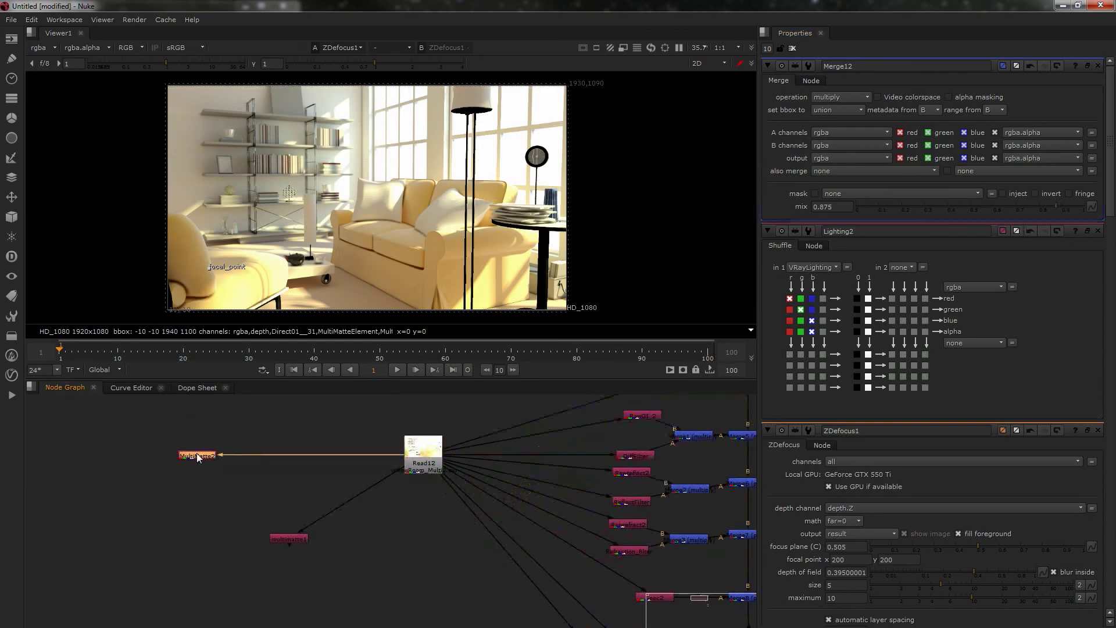
key("1")
left_click(293, 538)
key("1")
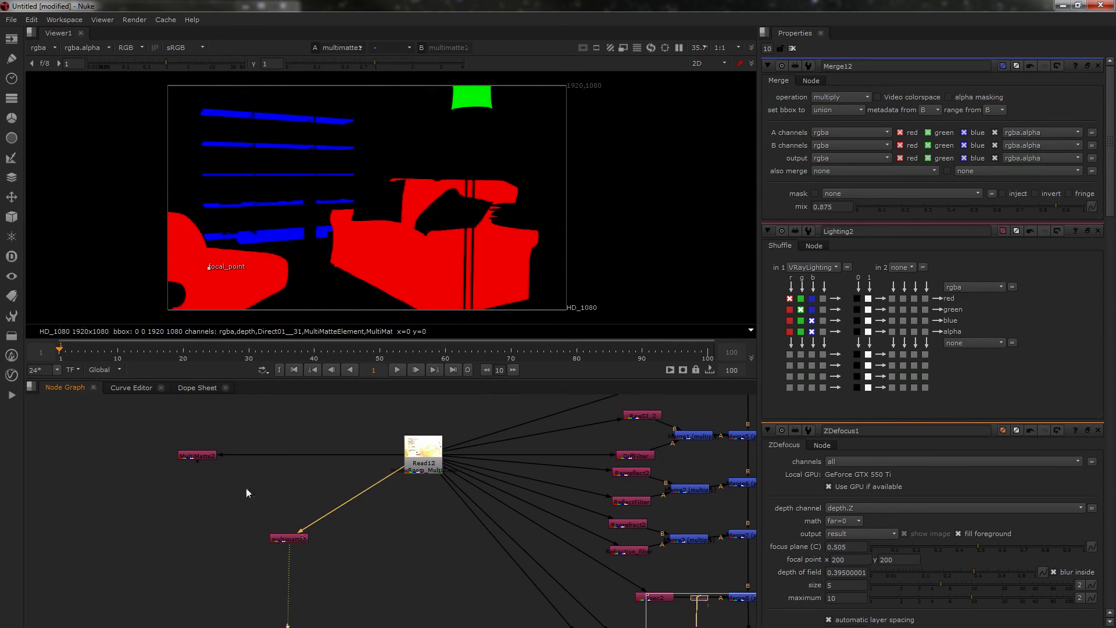
left_click(207, 455)
key("1")
left_click(235, 517)
- Follow the node chain down to ZDefocus1 and show its output in the viewer
middle_click_drag(478, 597, 396, 597)
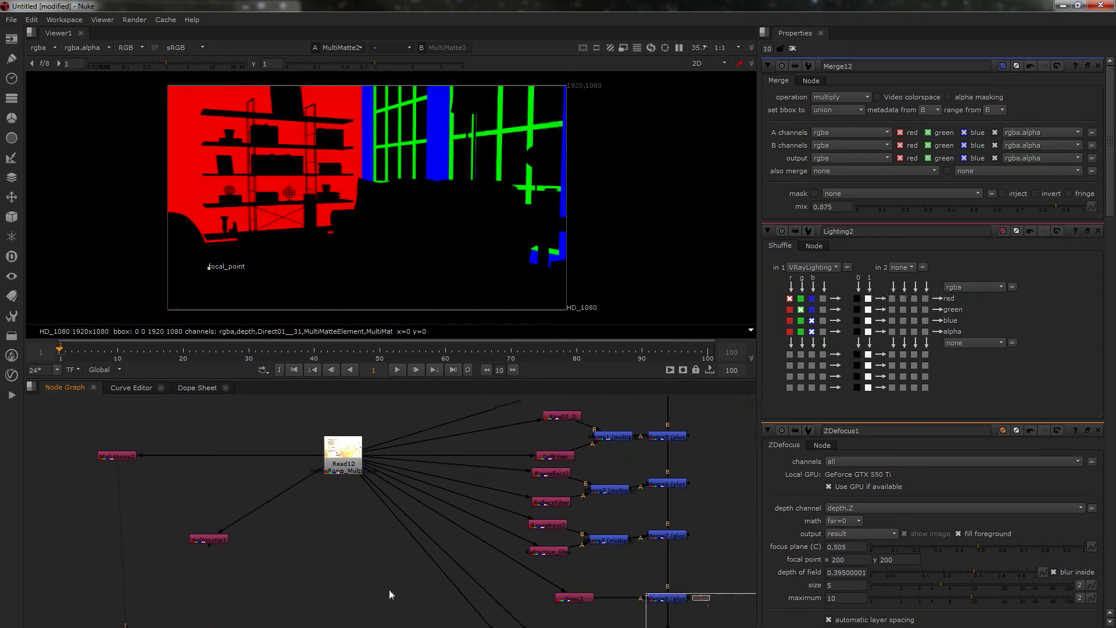
scroll(397, 598, "down", 2)
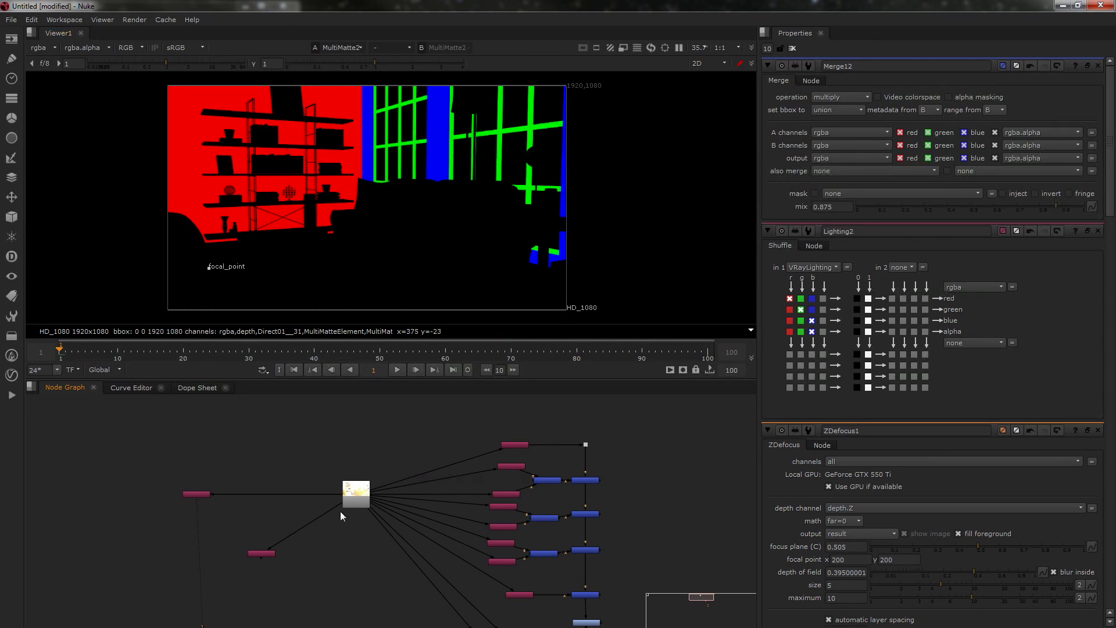
middle_click_drag(392, 523, 390, 446)
middle_click_drag(357, 517, 356, 493)
scroll(422, 509, "up", 3)
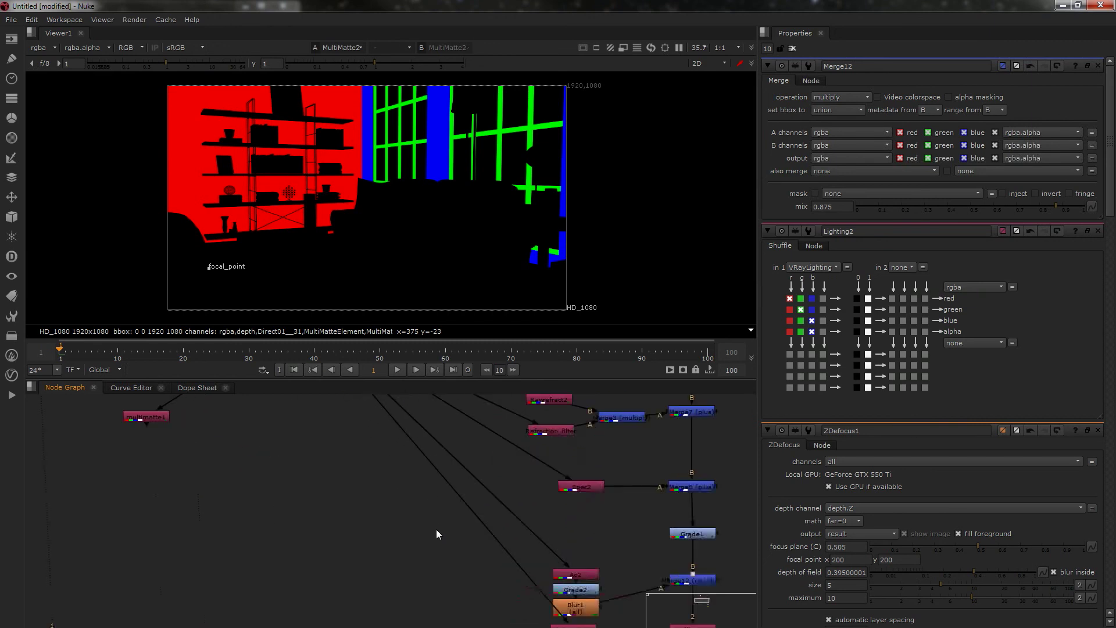
middle_click_drag(423, 514, 284, 476)
middle_click_drag(522, 563, 512, 491)
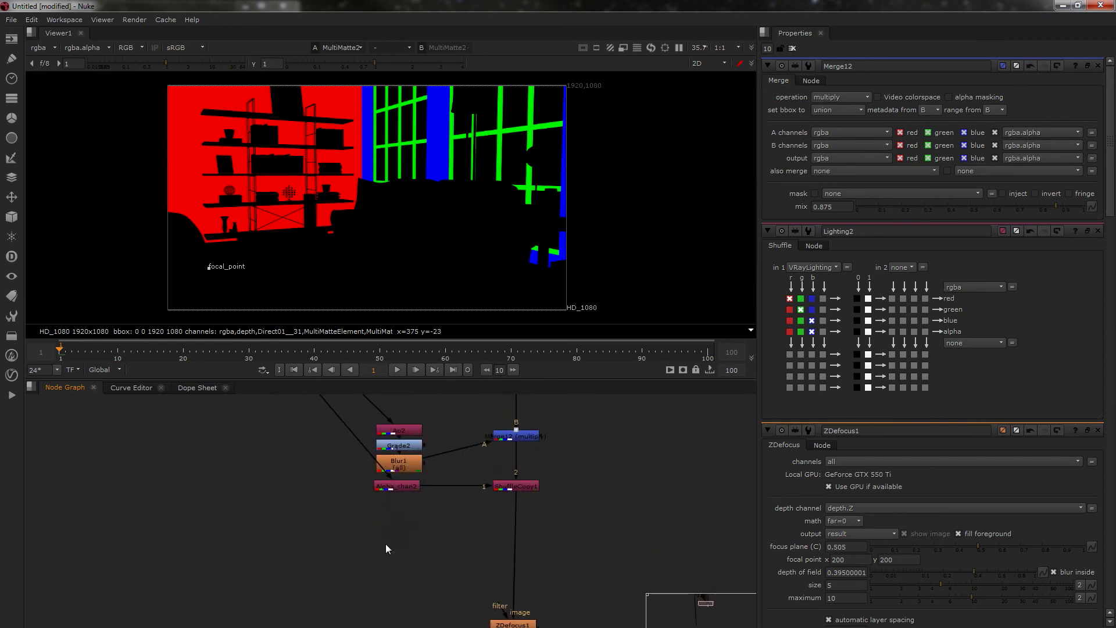
scroll(514, 609, "down", 1)
middle_click_drag(514, 609, 521, 520)
left_click(520, 533)
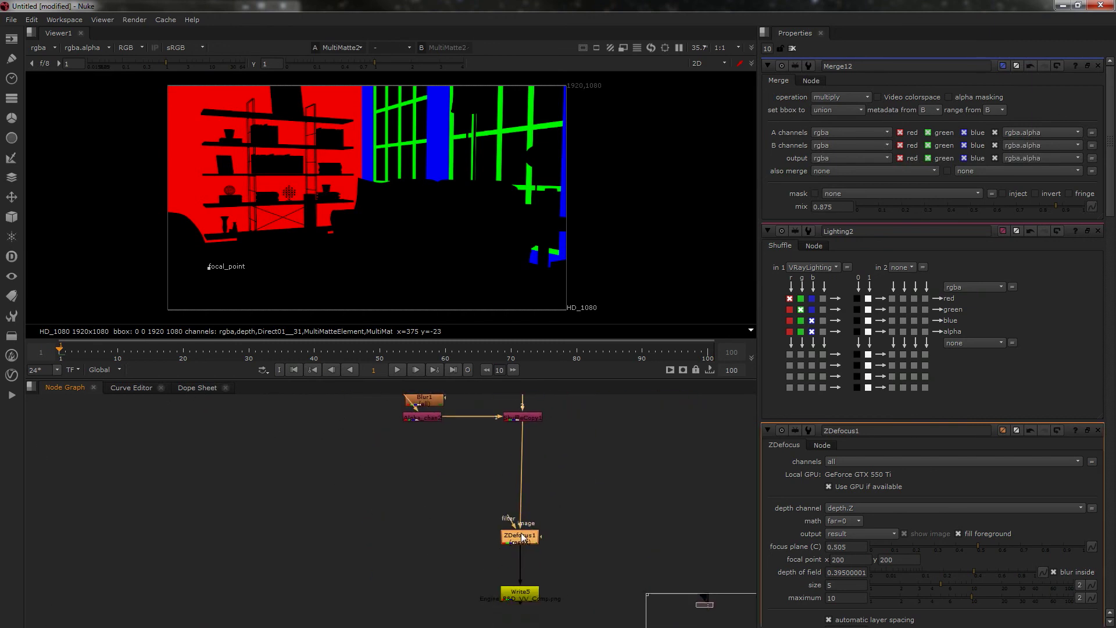
key("1")
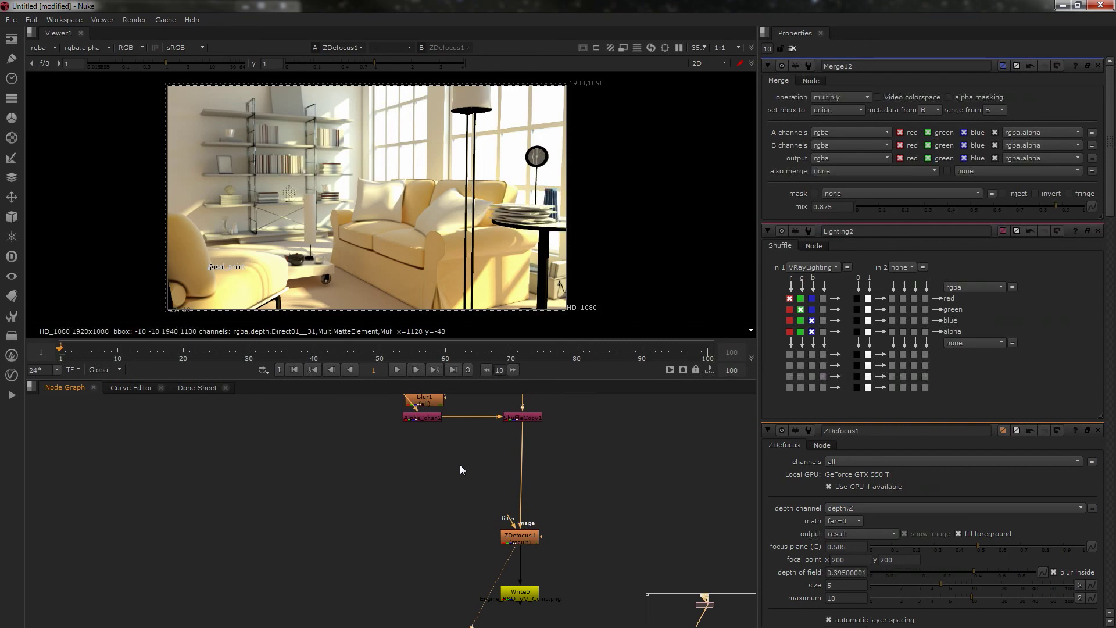
- Add a Grade node and insert it into the main pipe just above ZDefocus1
left_click(493, 462)
key("g")
left_click_drag(486, 454, 531, 466)
- Compare the multimatte1 and MultiMatte2 mattes in the viewer to find the sofa's colour channel, ending on multimatte1
middle_click_drag(534, 430, 636, 624)
scroll(636, 624, "down", 2)
scroll(337, 488, "up", 2)
left_click(299, 522)
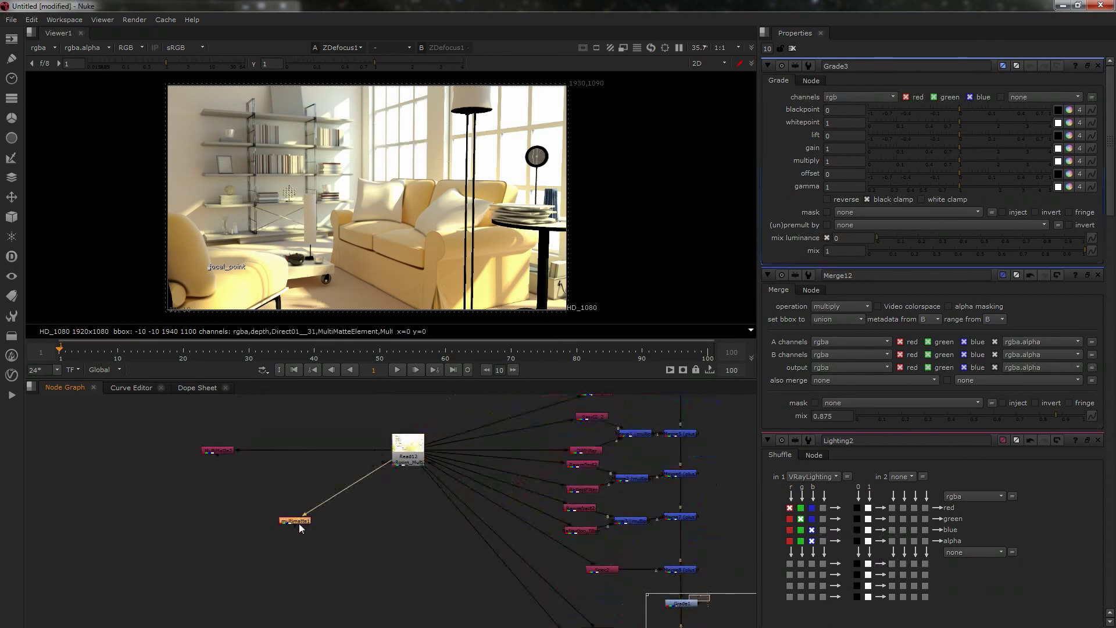
key("1")
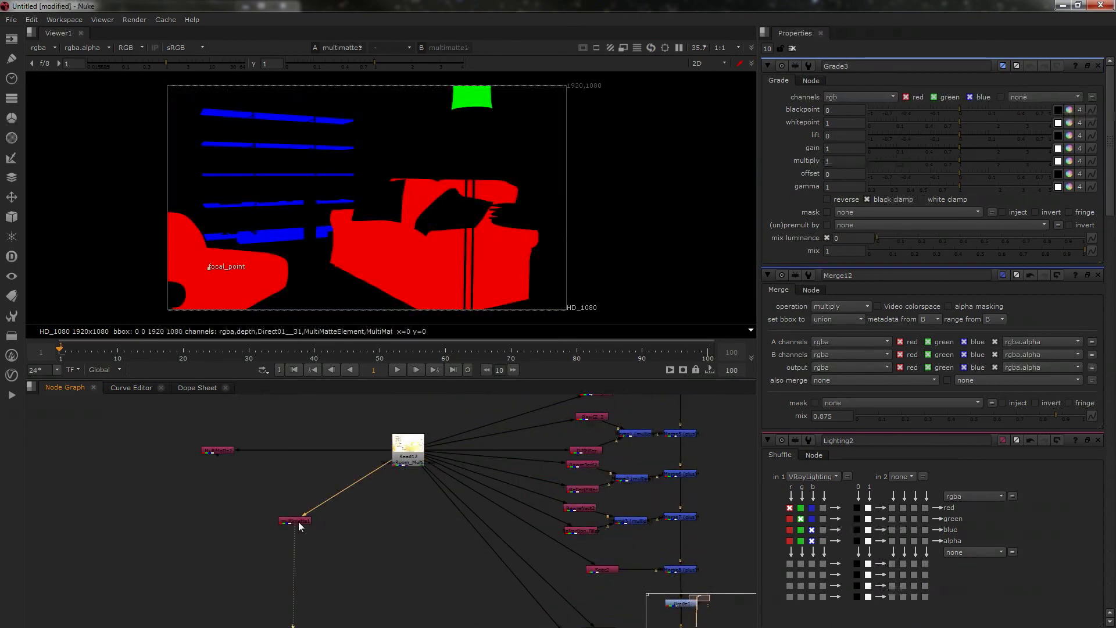
left_click(217, 449)
key("1")
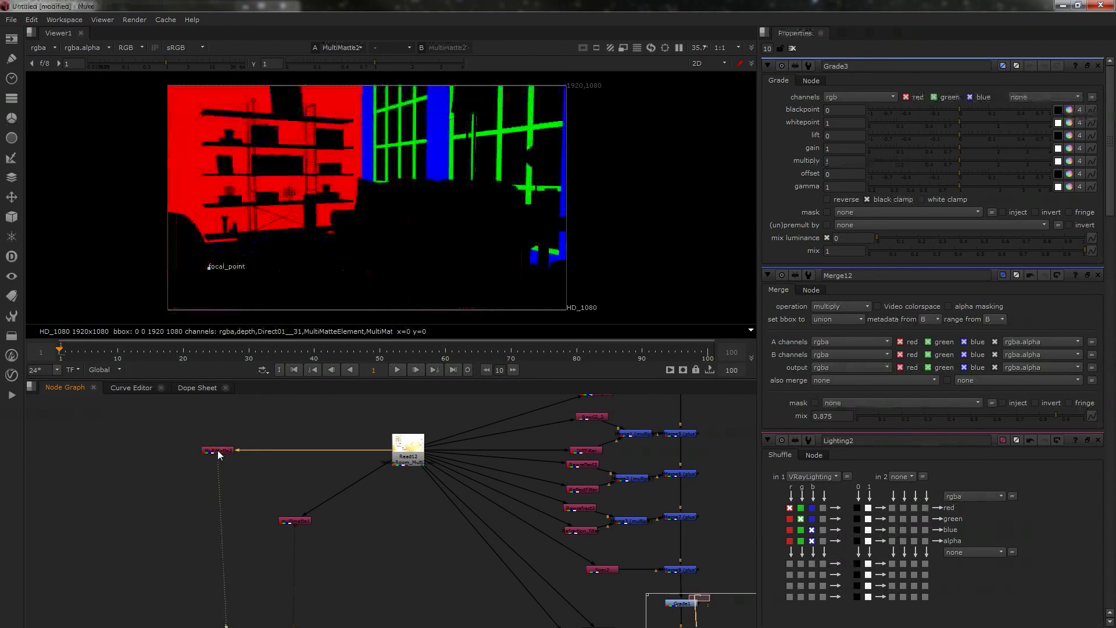
left_click(293, 520)
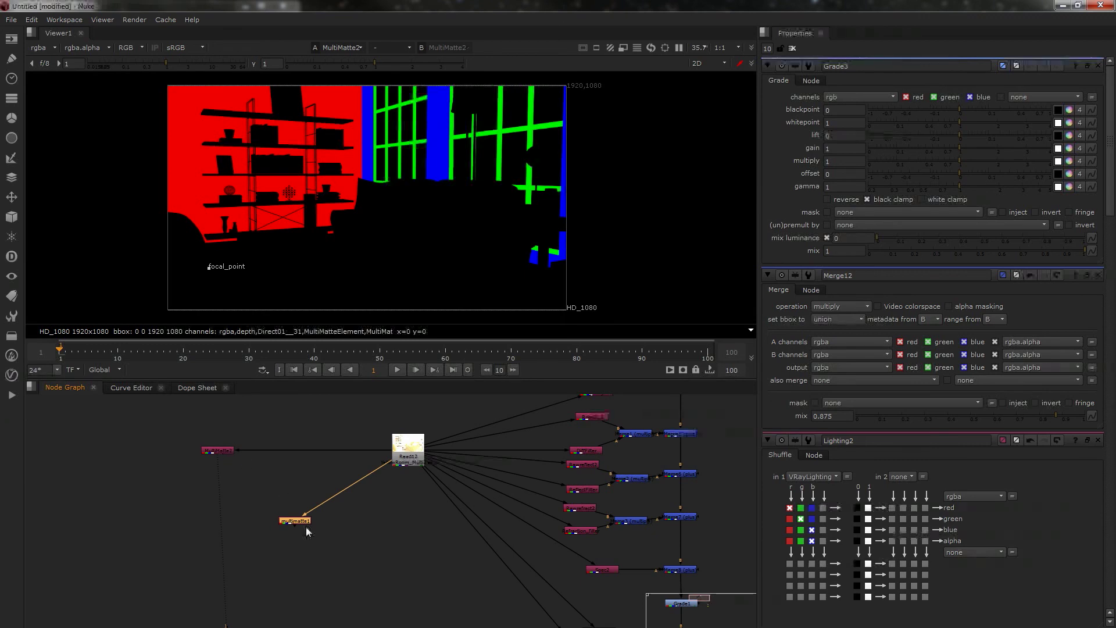
key("1")
middle_click_drag(381, 551, 281, 500)
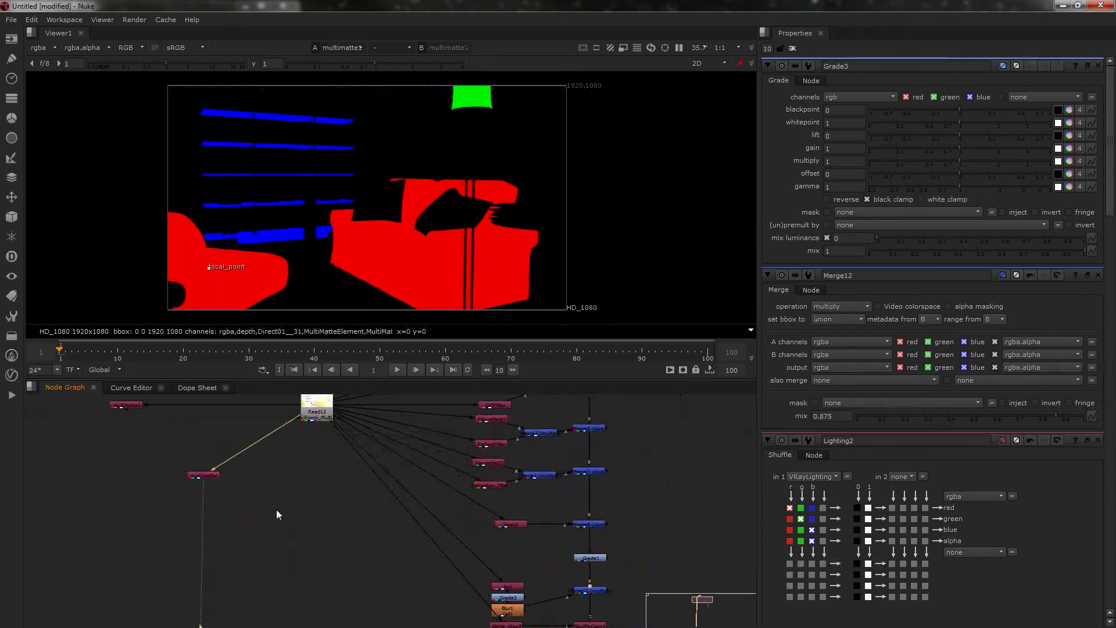
- Add a Shuffle node after multimatte1 and route its red input channel to the green, blue and alpha outputs too
left_click(208, 478)
key("Tab")
type("sh")
key("Return")
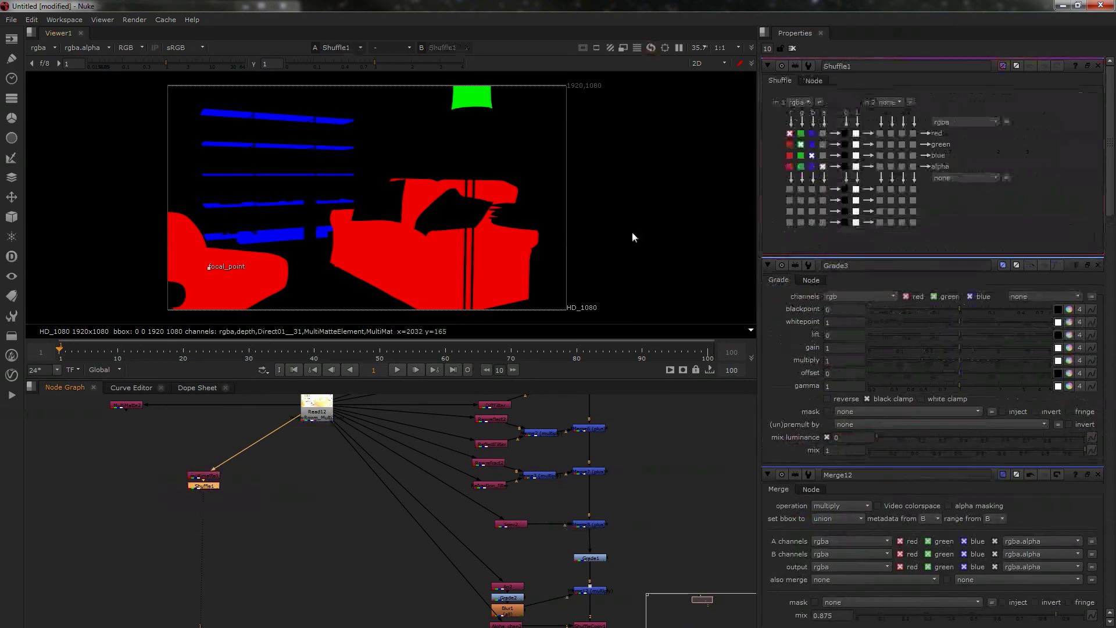
left_click(789, 144)
left_click(789, 155)
left_click(789, 167)
- Move multimatte1 and Shuffle1 down level with Grade3 and connect Grade3's mask input to Shuffle1
middle_click_drag(392, 489, 388, 461)
middle_click_drag(260, 484, 344, 441)
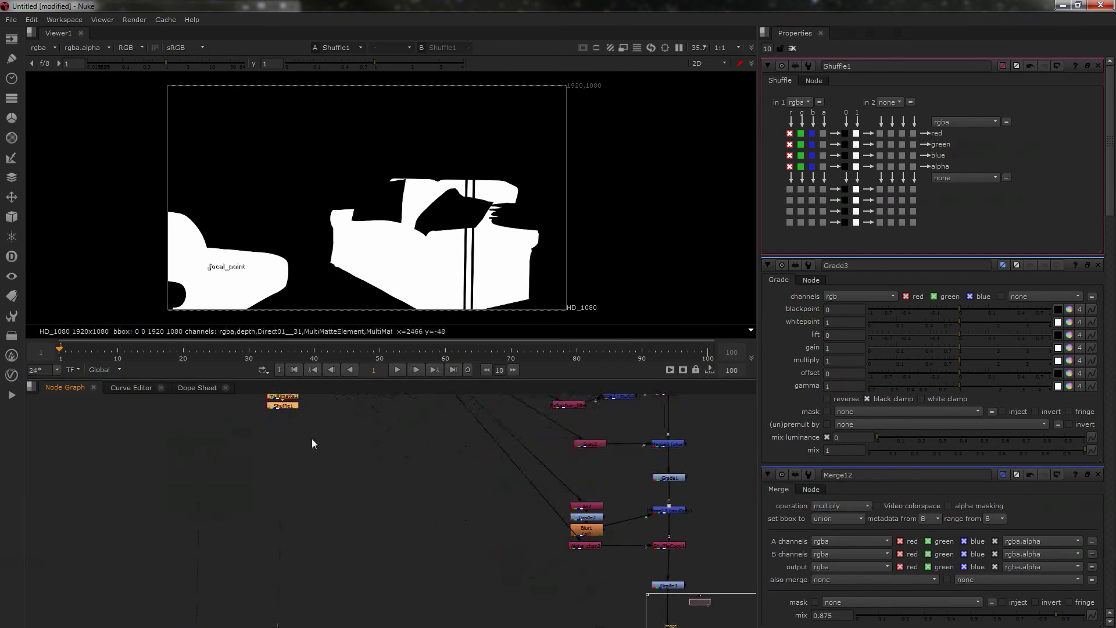
left_click_drag(297, 407, 309, 581)
left_click_drag(310, 625, 305, 592)
middle_click_drag(391, 571, 393, 426)
left_click_drag(689, 440, 295, 437)
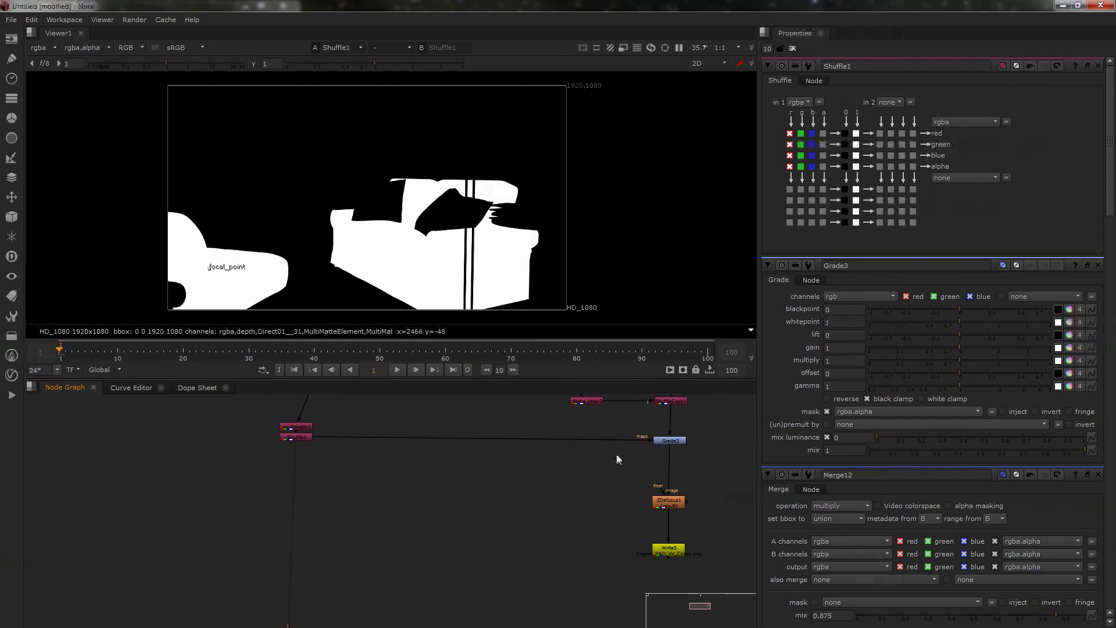
- Show Write5 in the viewer and recolour the sofa by setting Grade3's multiply to red 0.065955, green 0.462035 and blue 1
double_click(677, 551)
key("1")
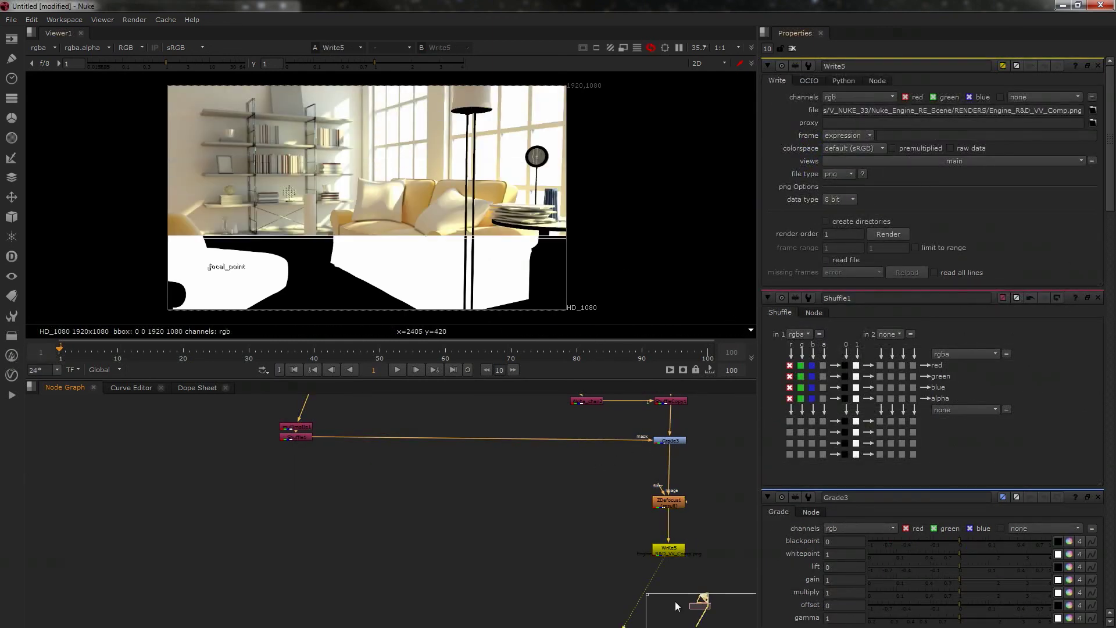
double_click(671, 440)
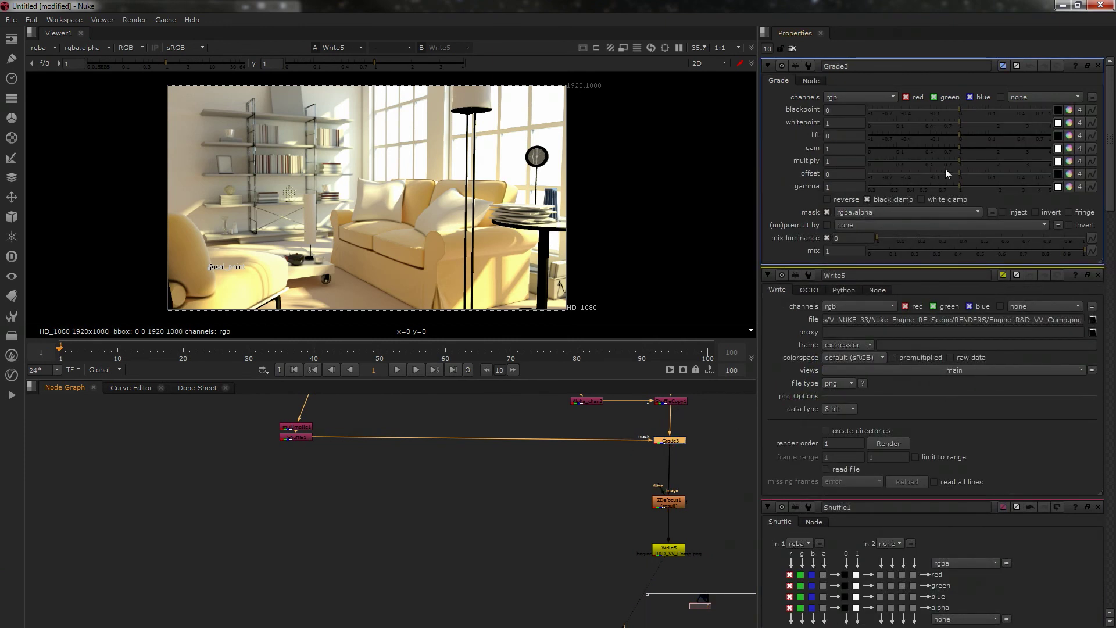
left_click(1068, 161)
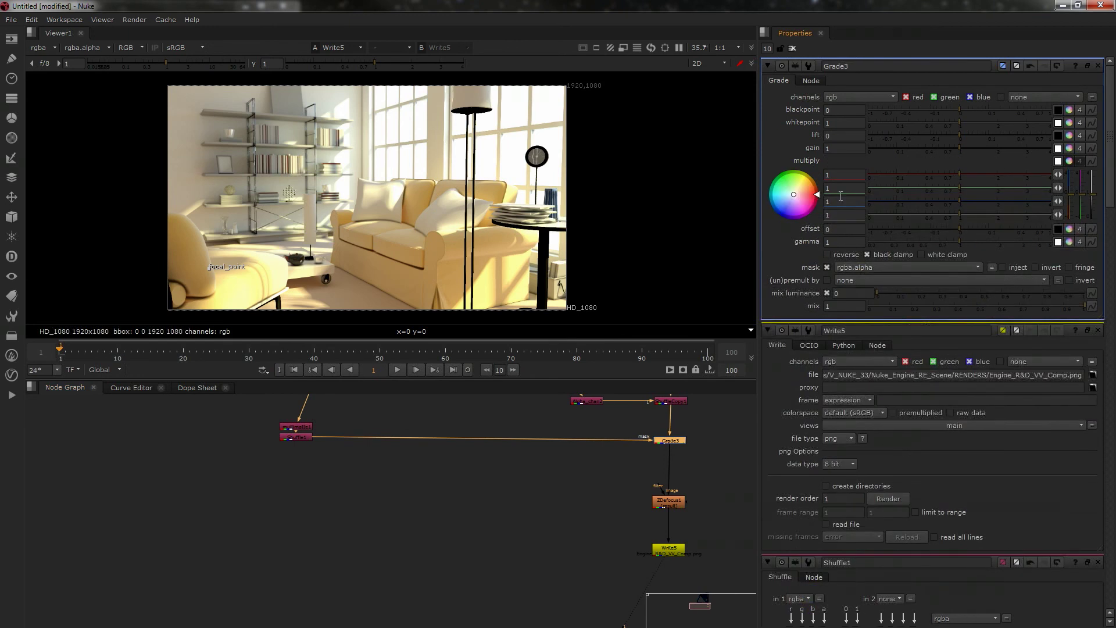
left_click_drag(797, 200, 804, 174)
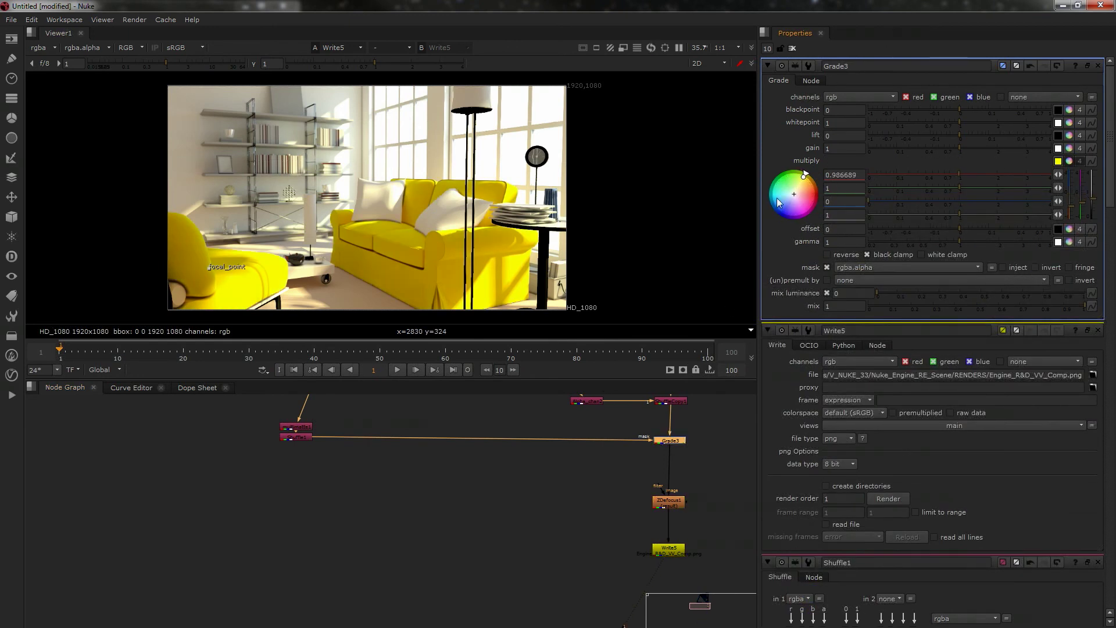
left_click_drag(803, 172, 779, 203)
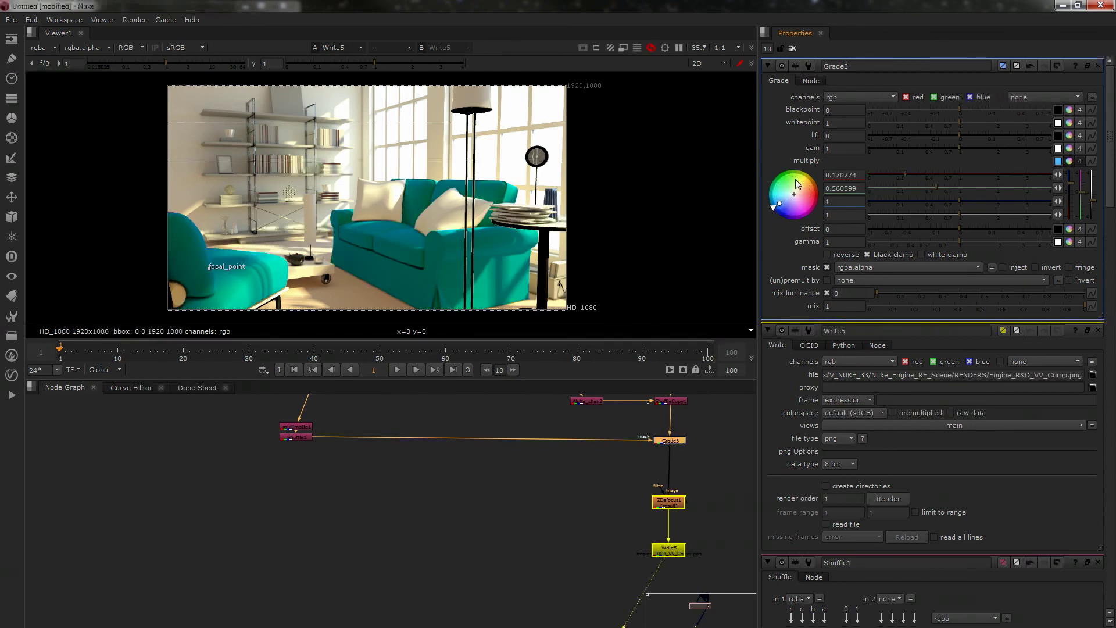
left_click_drag(779, 204, 773, 212)
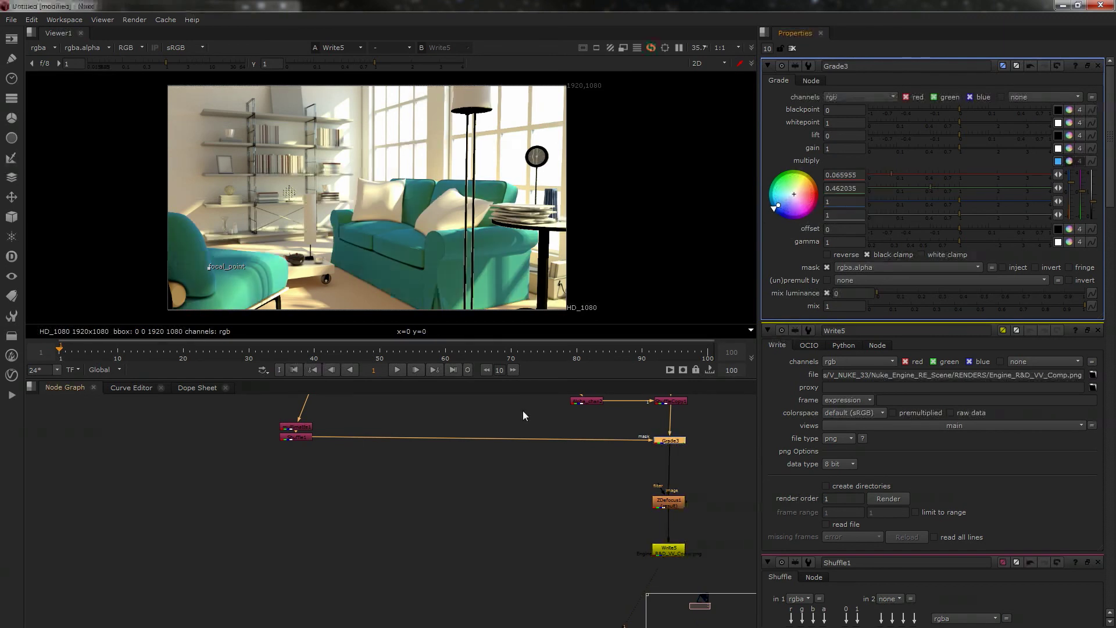